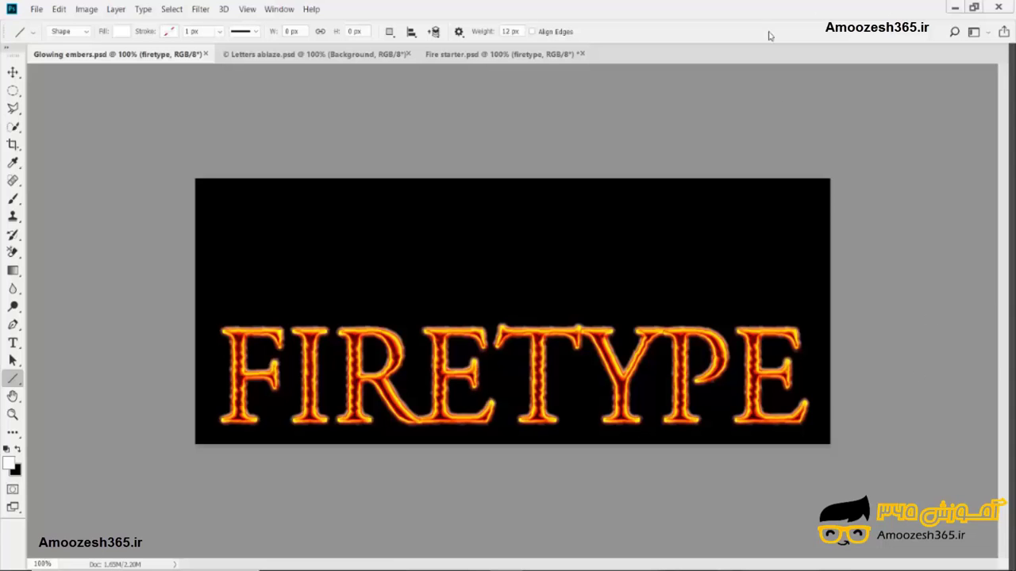
# Preview the Letters ablaze.psd example, then switch to the Fire starter.psd document.
pyautogui.click(335, 55)
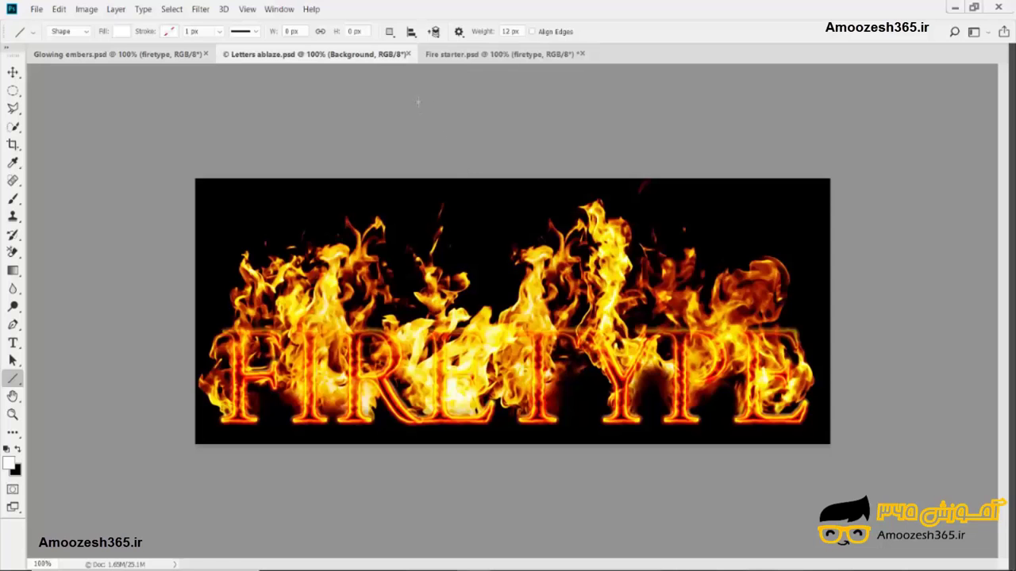
pyautogui.click(496, 54)
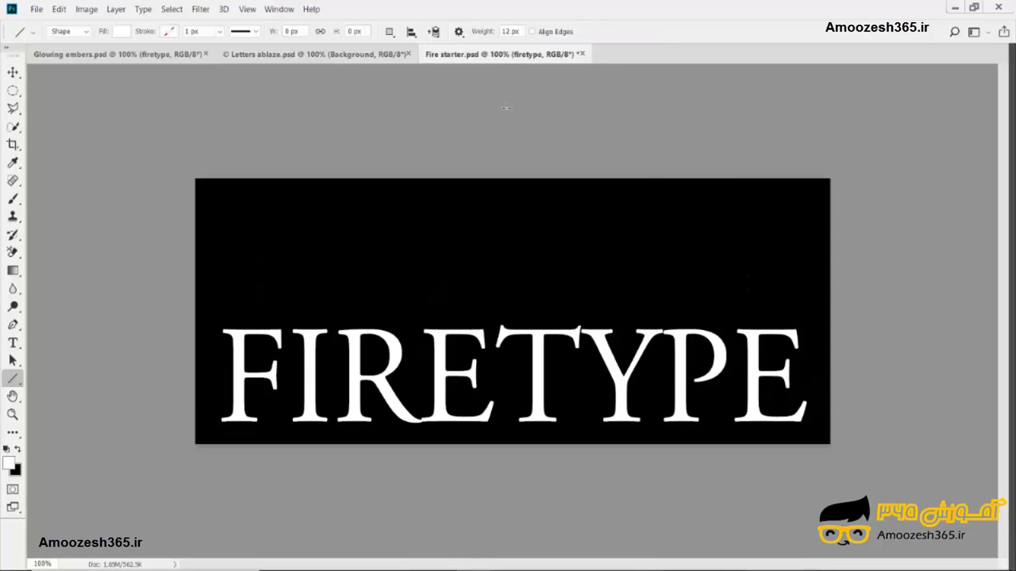
# Restore the hidden panels and select the firetype text layer above the Background.
pyautogui.hotkey('shift', 'Tab')
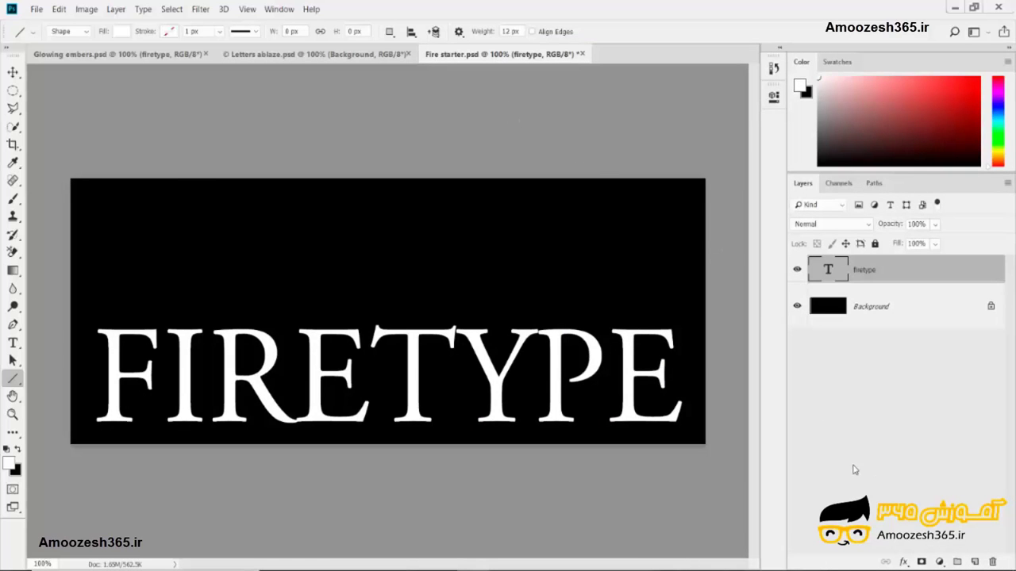
pyautogui.click(895, 303)
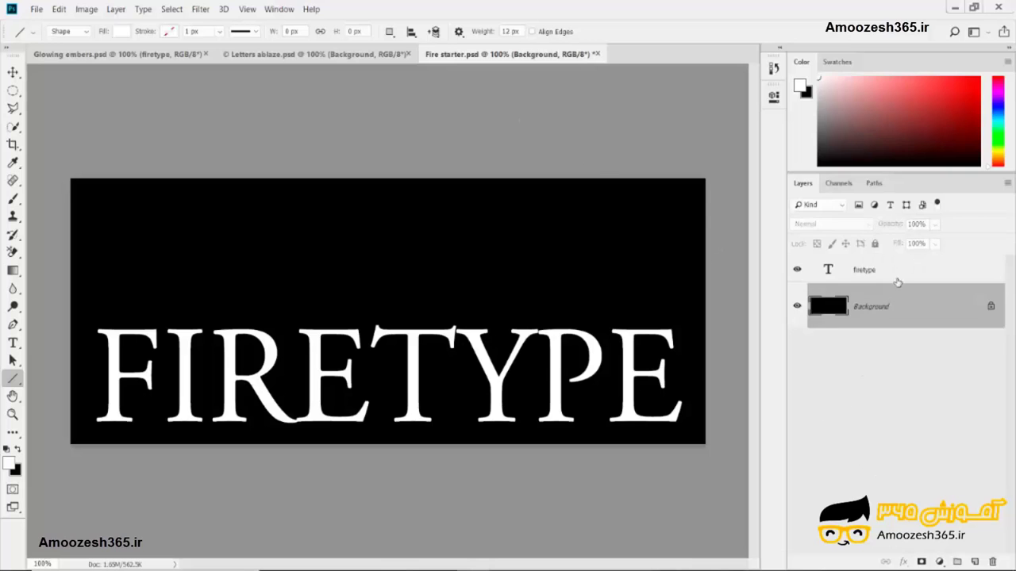
pyautogui.click(892, 274)
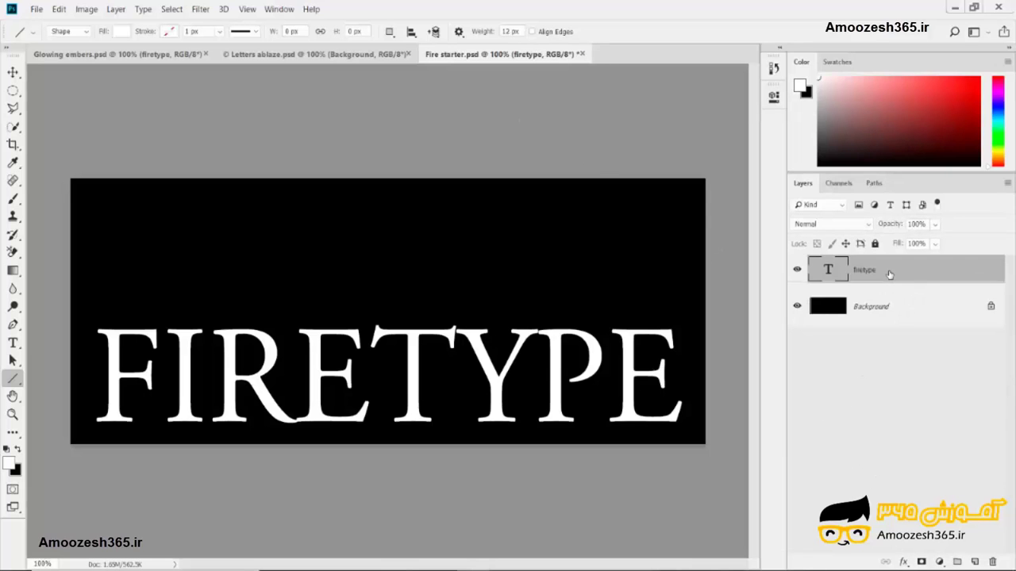
pyautogui.click(905, 310)
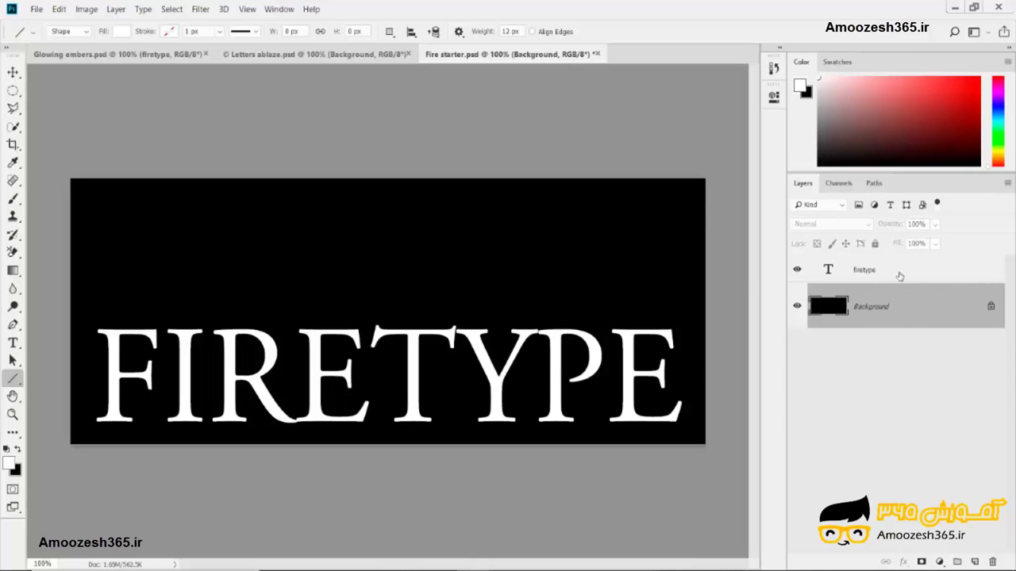
pyautogui.click(897, 273)
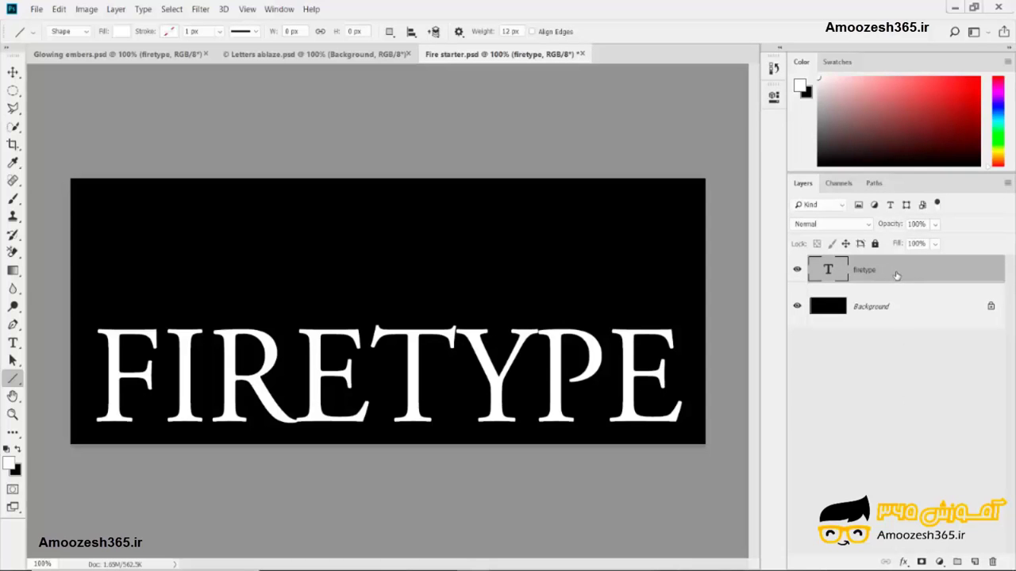
# Add a Color Overlay to FIRETYPE in orange H 30, S 100, B 100 (ff7f00).
pyautogui.click(904, 562)
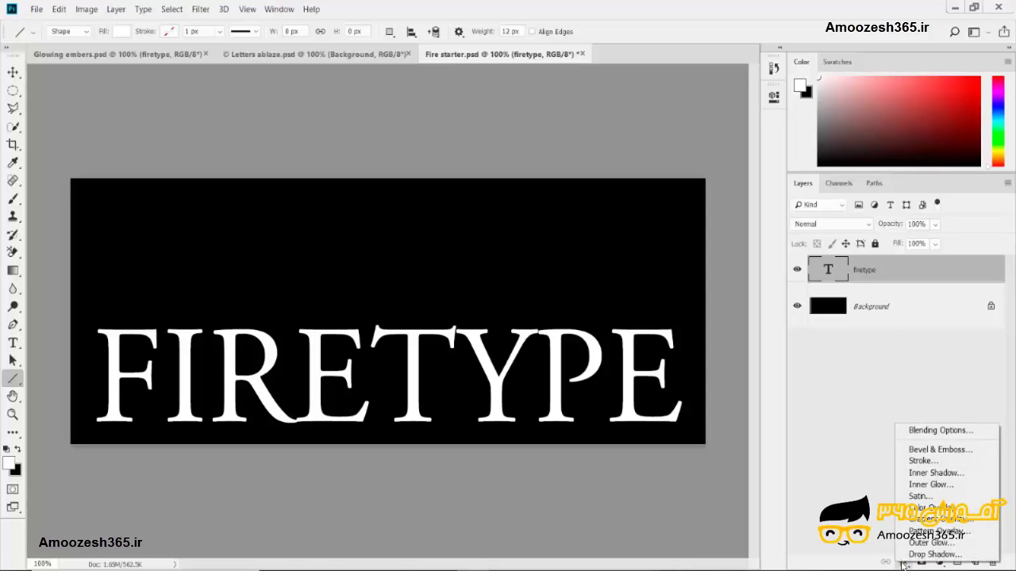
pyautogui.click(970, 508)
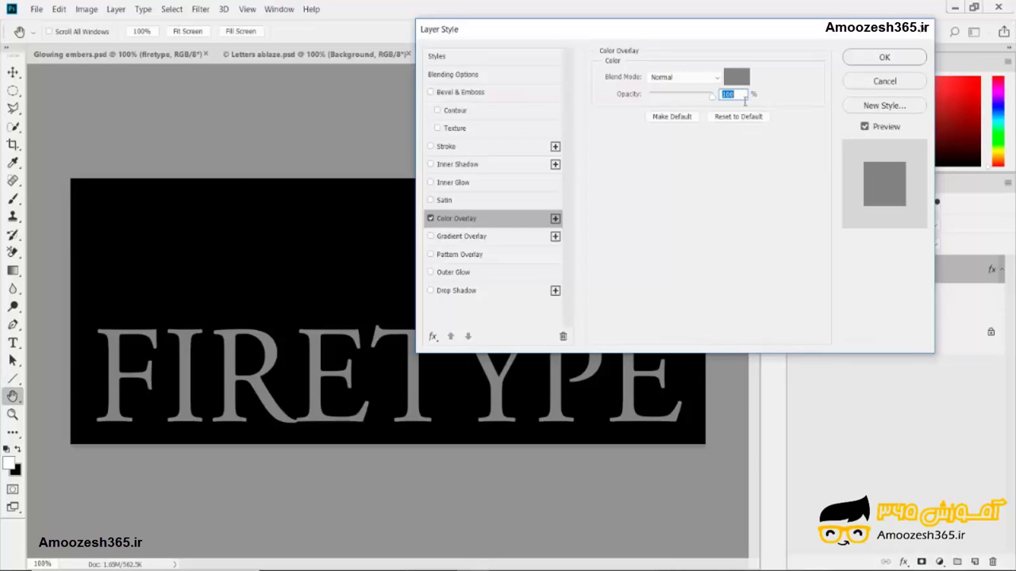
pyautogui.click(736, 76)
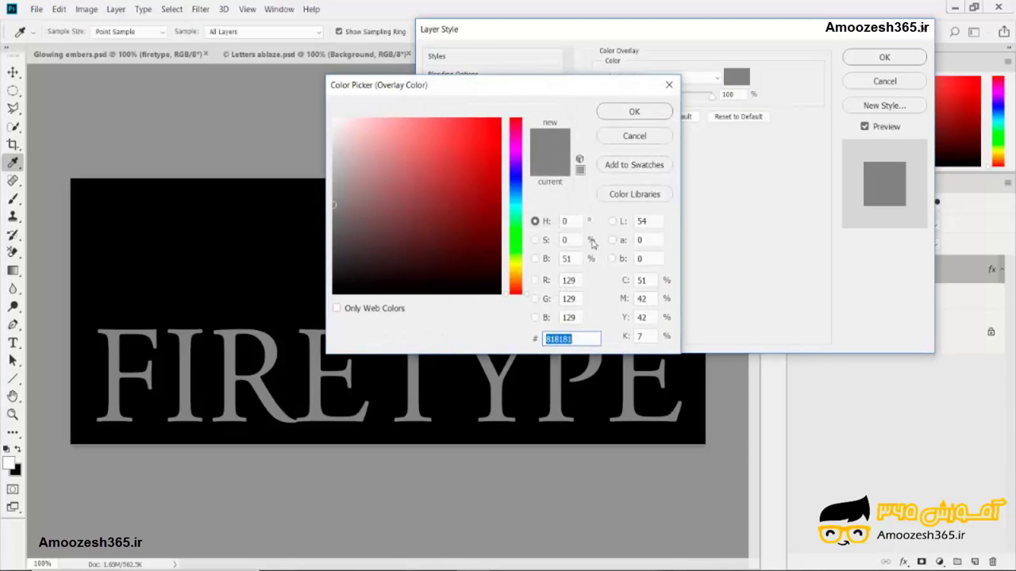
pyautogui.click(574, 225)
pyautogui.moveTo(575, 226); pyautogui.dragTo(558, 226)
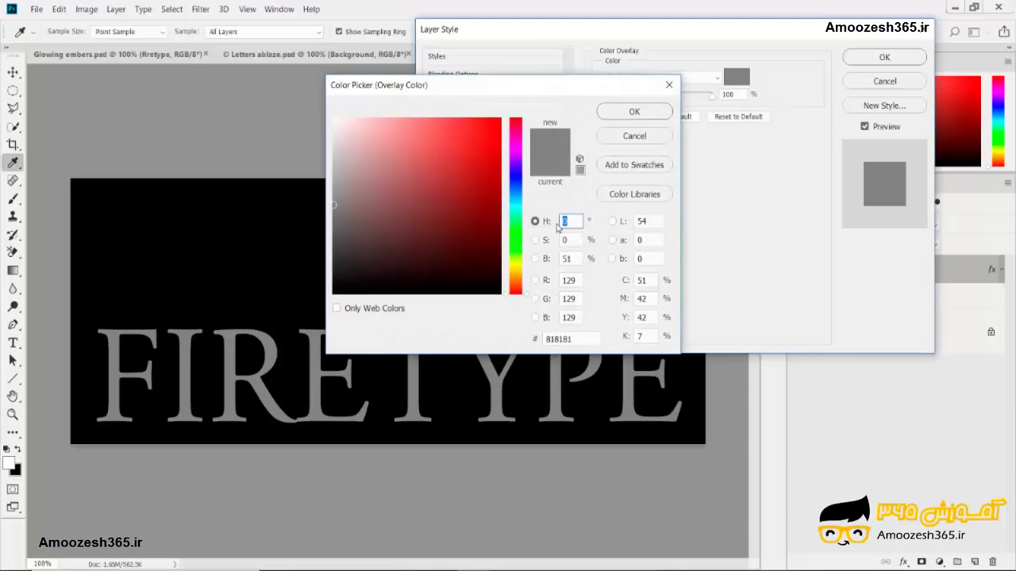
pyautogui.write('30')
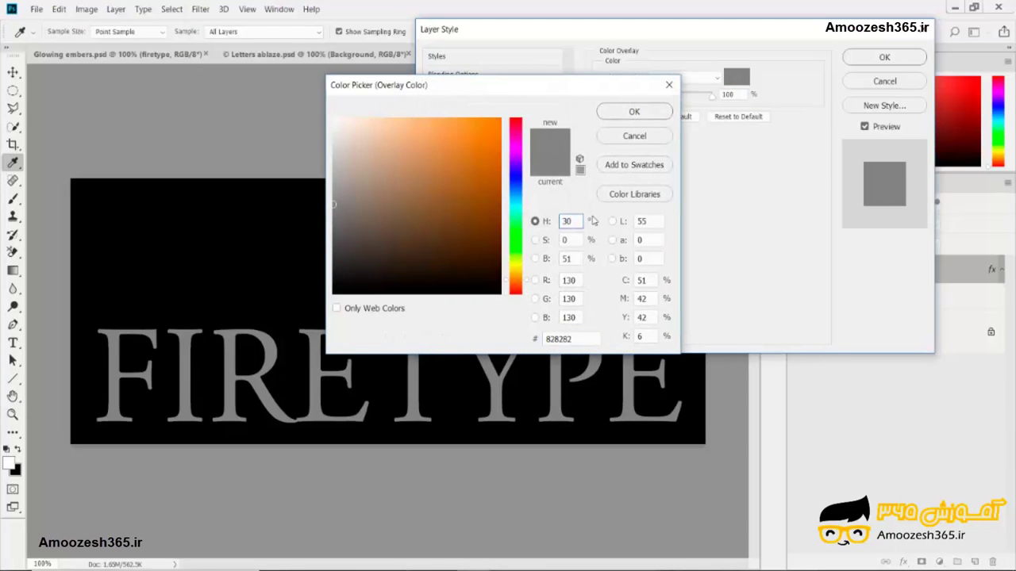
pyautogui.moveTo(570, 241); pyautogui.dragTo(545, 241)
pyautogui.write('100')
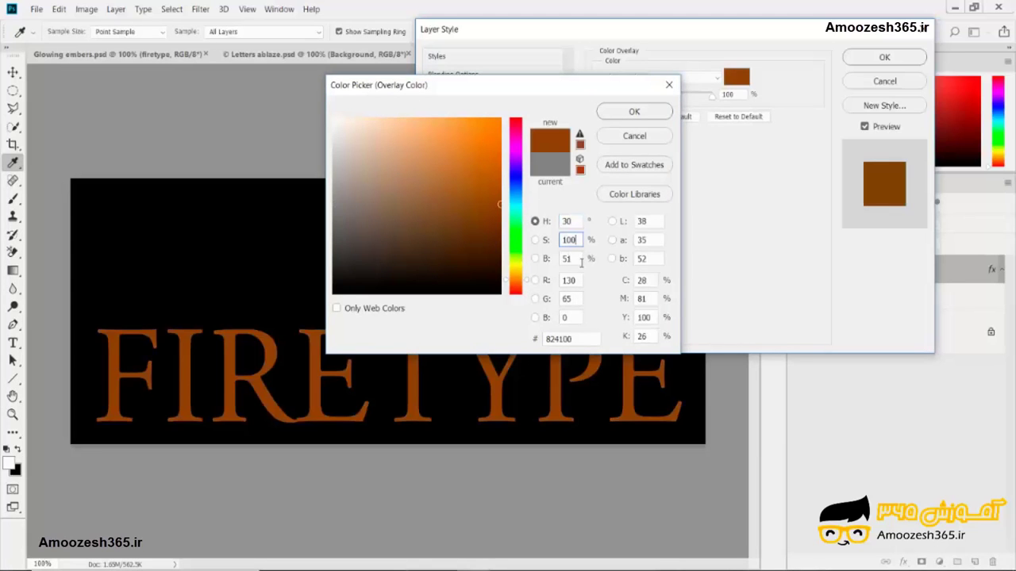
pyautogui.moveTo(581, 263); pyautogui.dragTo(551, 269)
pyautogui.write('1')
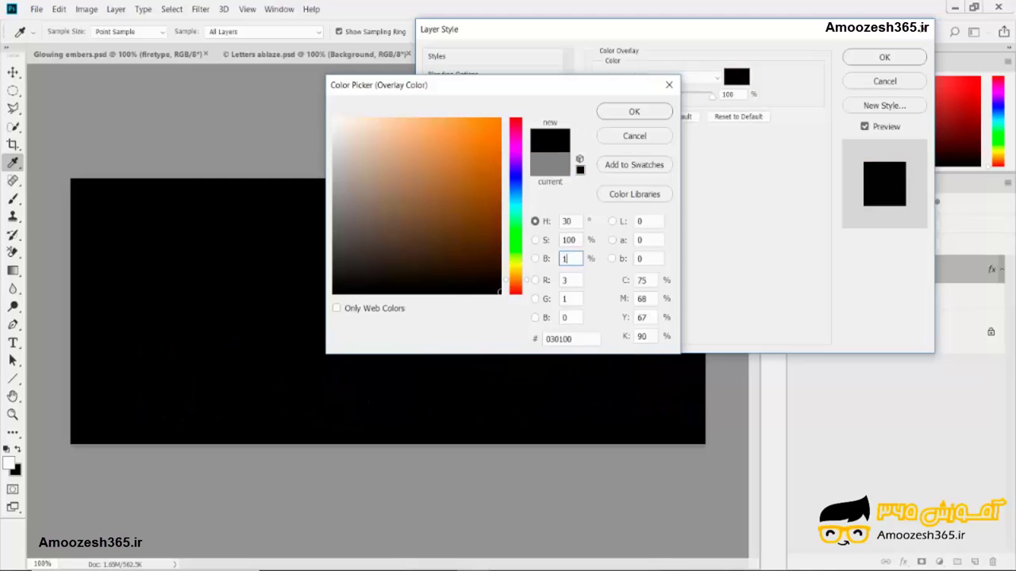
pyautogui.write('00')
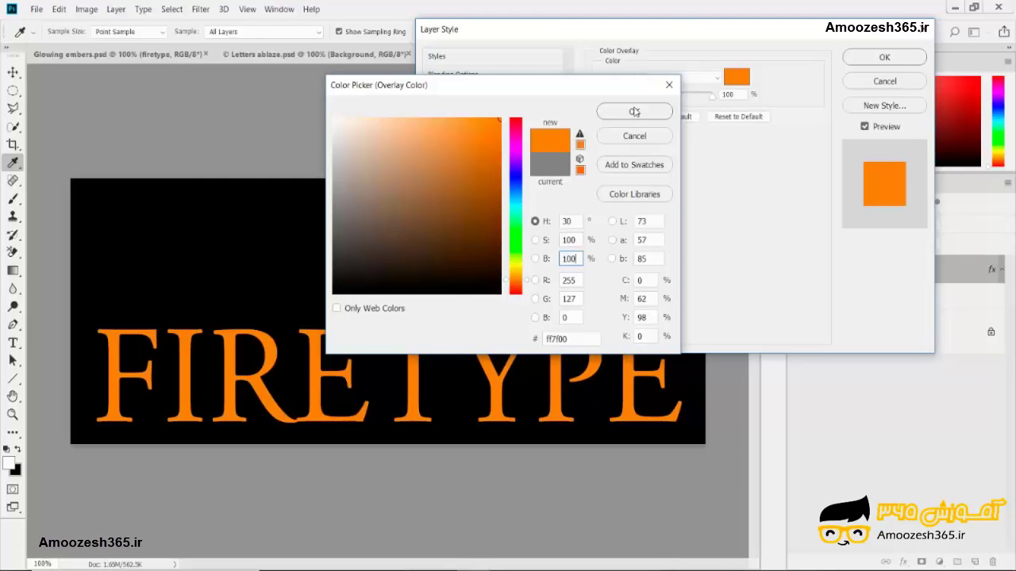
pyautogui.click(635, 111)
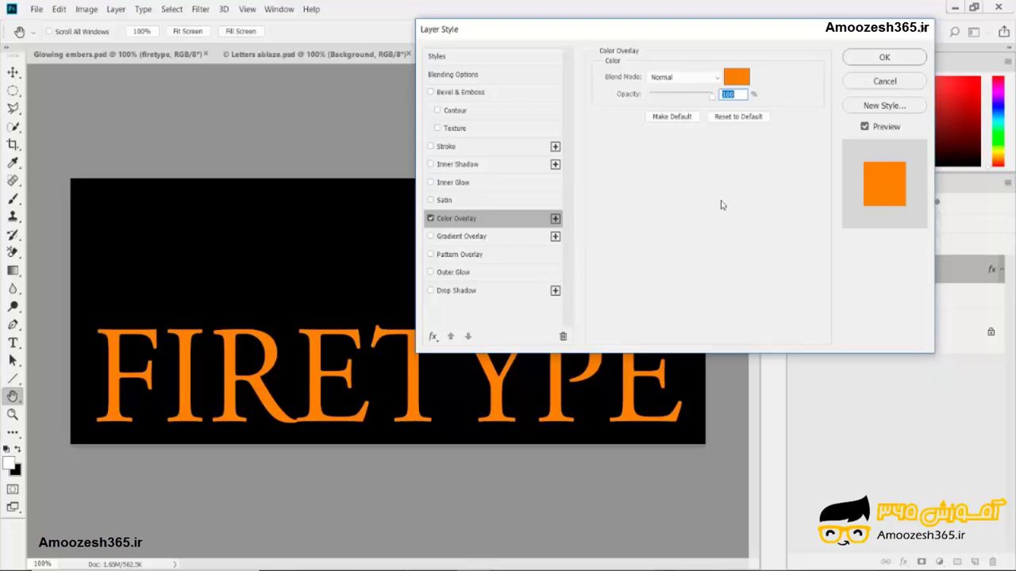
pyautogui.click(470, 184)
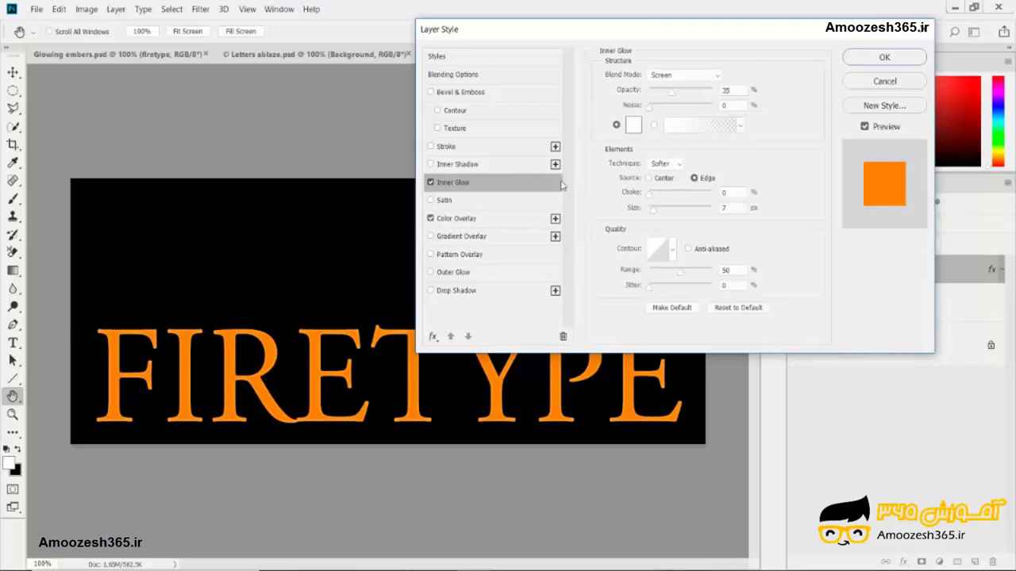
# Make the inner glow yellow (H 50, S 100) at 100% opacity, keeping its small size.
pyautogui.click(634, 129)
pyautogui.click(571, 223)
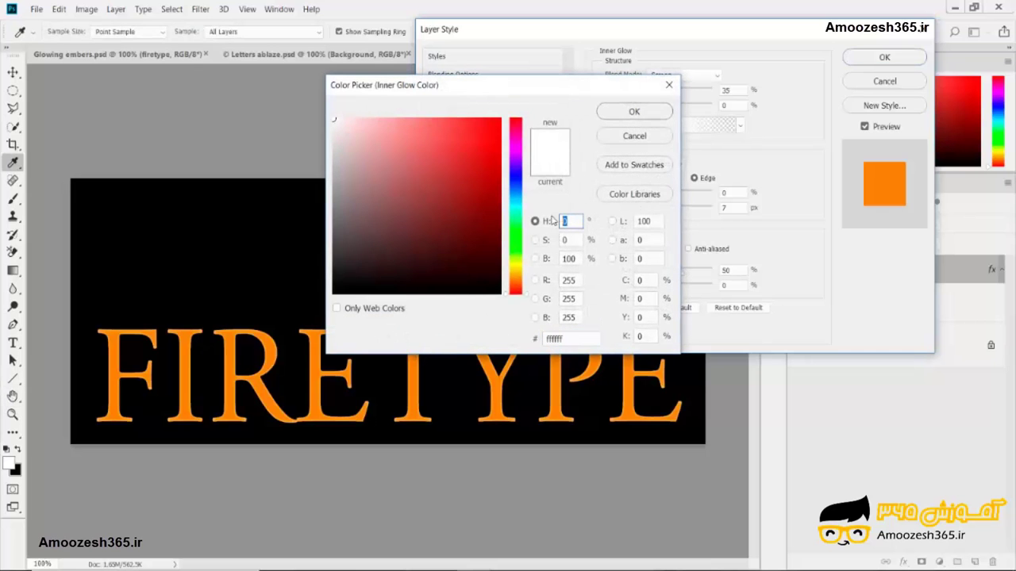
pyautogui.write('50')
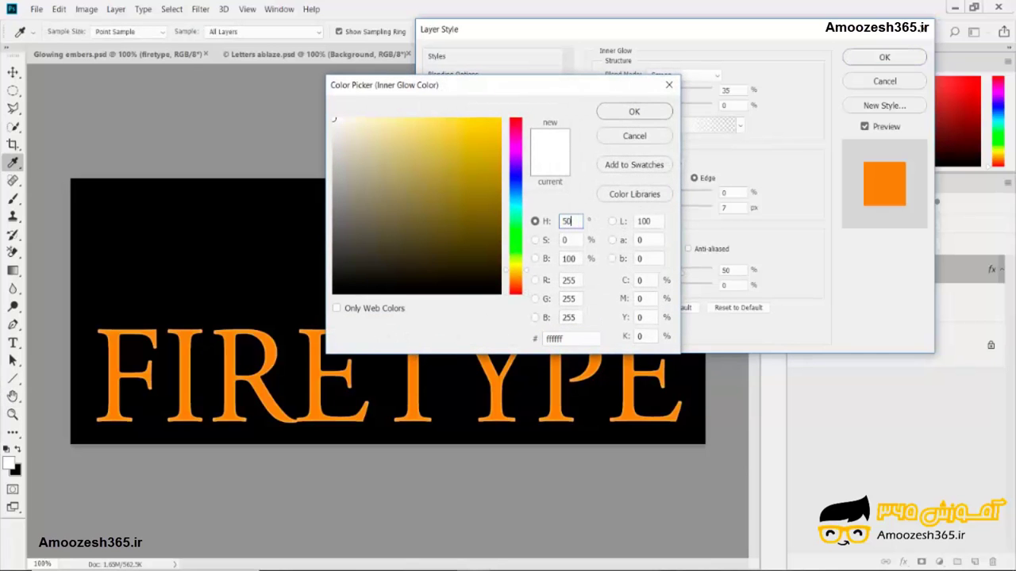
pyautogui.click(581, 240)
pyautogui.write('100')
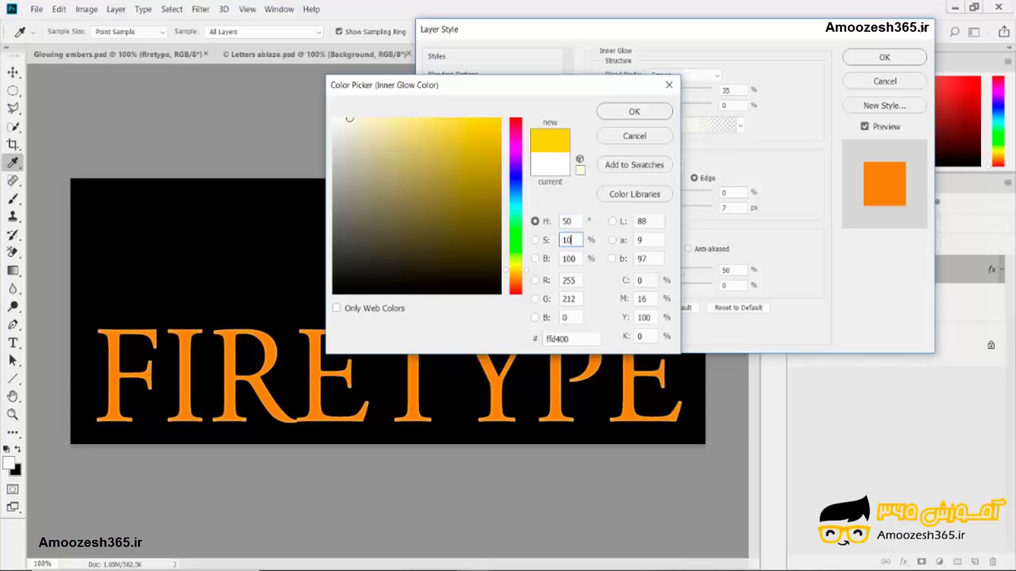
pyautogui.click(635, 112)
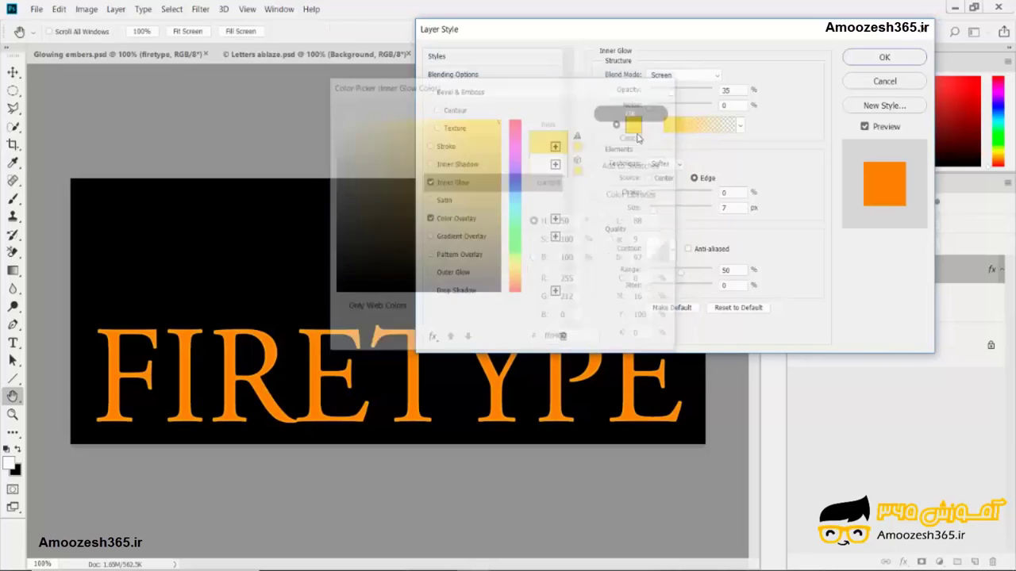
pyautogui.doubleClick(726, 91)
pyautogui.write('100')
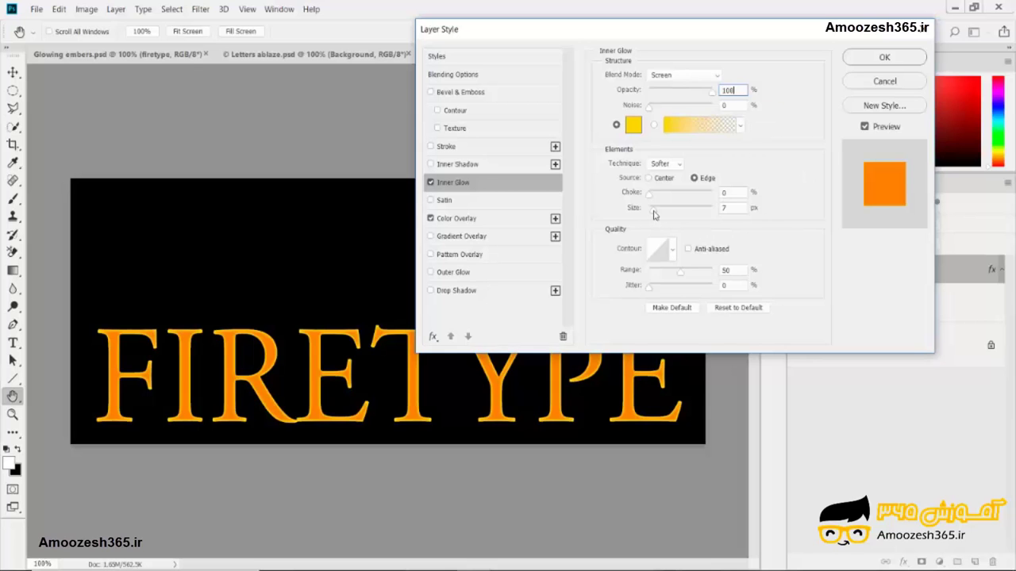
pyautogui.moveTo(654, 213); pyautogui.dragTo(655, 223)
# Switch on Outer Glow in orange-red H 15, S 100 at 100% opacity.
pyautogui.click(459, 273)
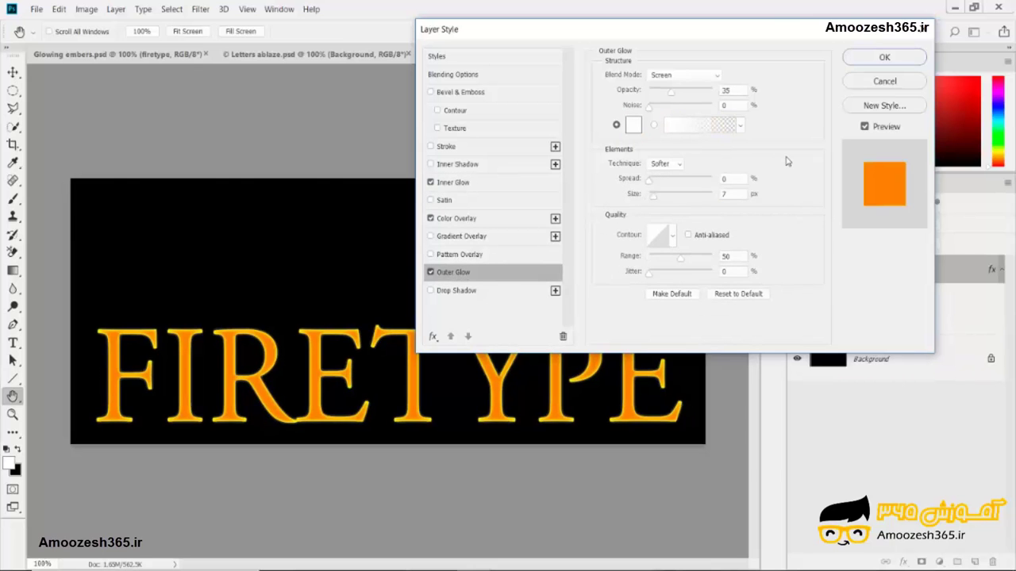
pyautogui.click(632, 125)
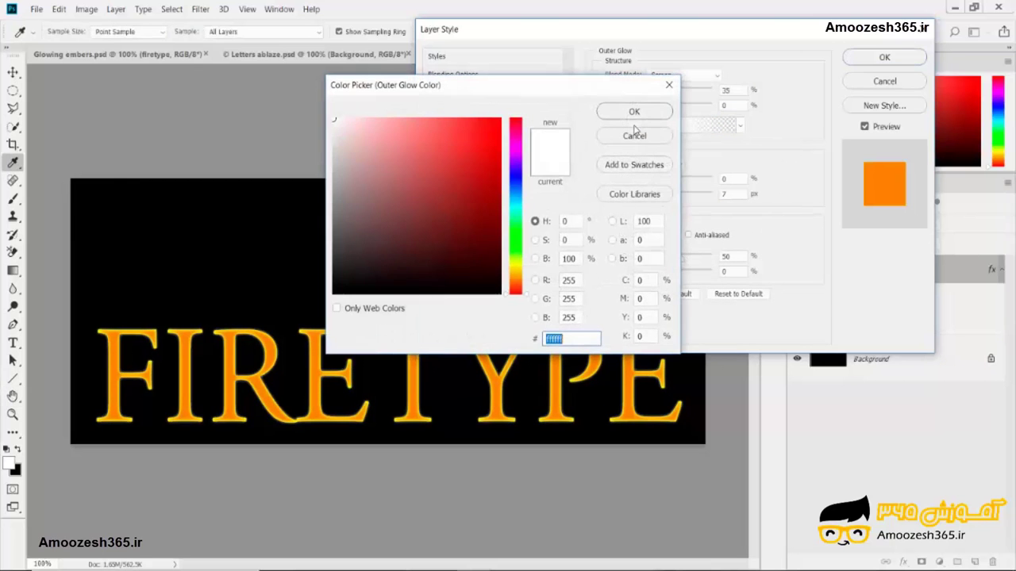
pyautogui.click(570, 222)
pyautogui.write('15')
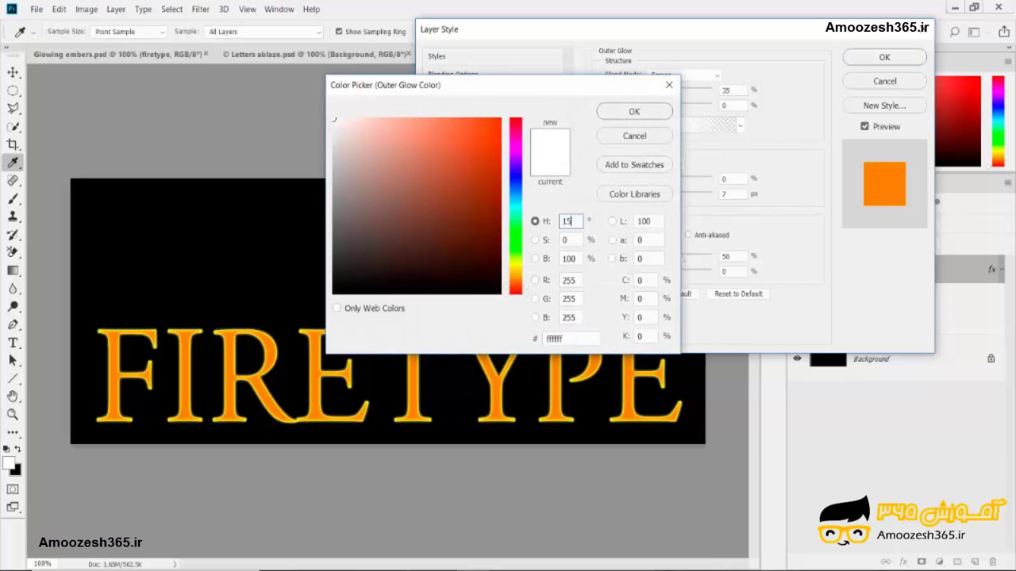
pyautogui.press('Tab')
pyautogui.write('100')
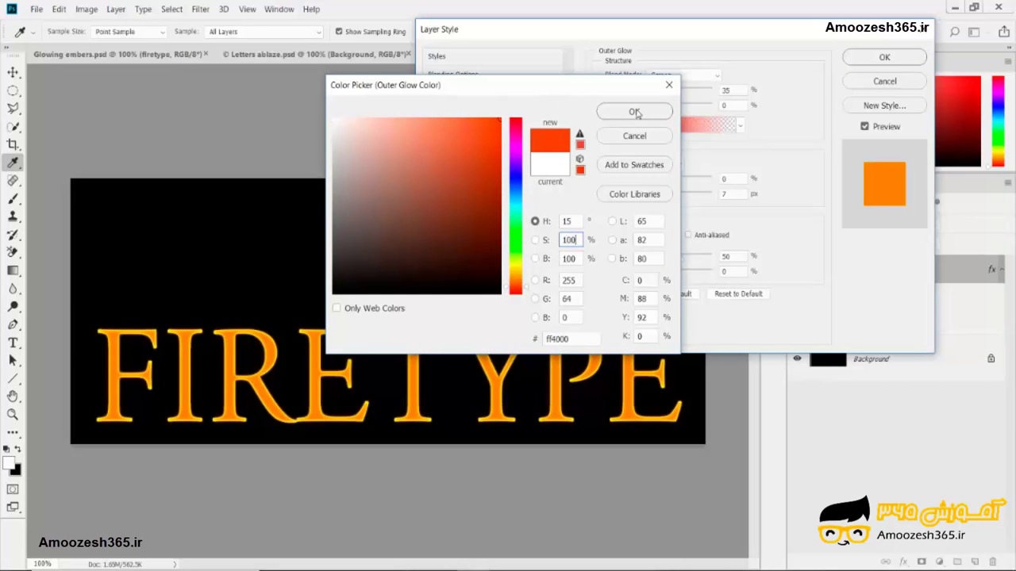
pyautogui.click(639, 116)
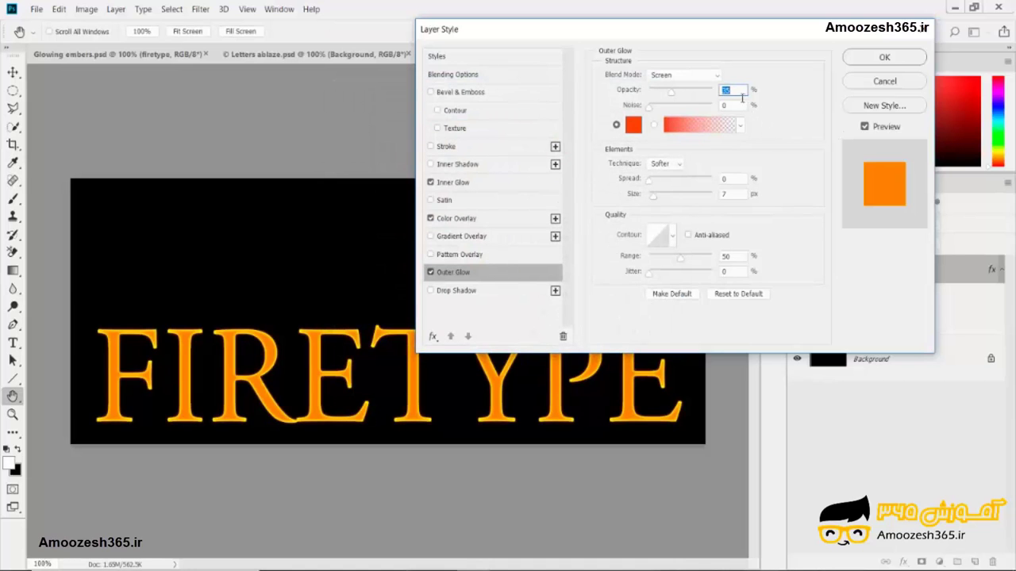
pyautogui.write('100')
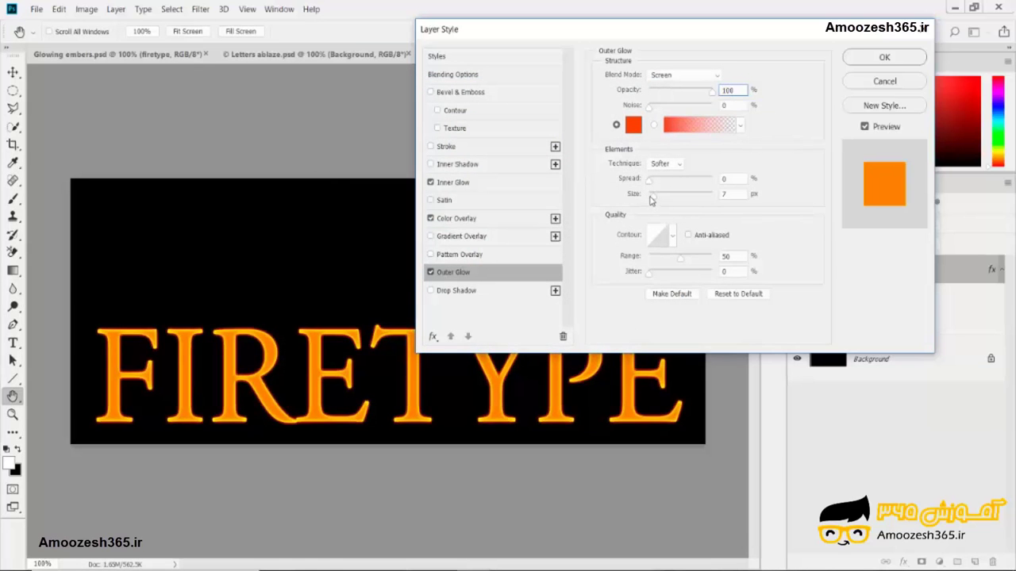
pyautogui.moveTo(652, 200); pyautogui.dragTo(654, 204)
# Enable the Satin effect with anti-aliasing turned off.
pyautogui.click(446, 200)
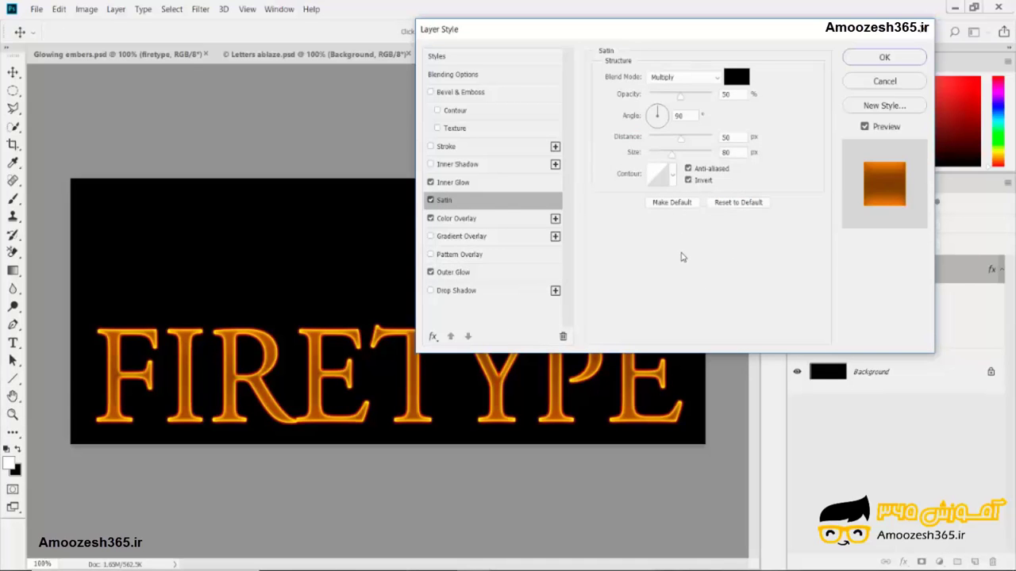
pyautogui.click(672, 176)
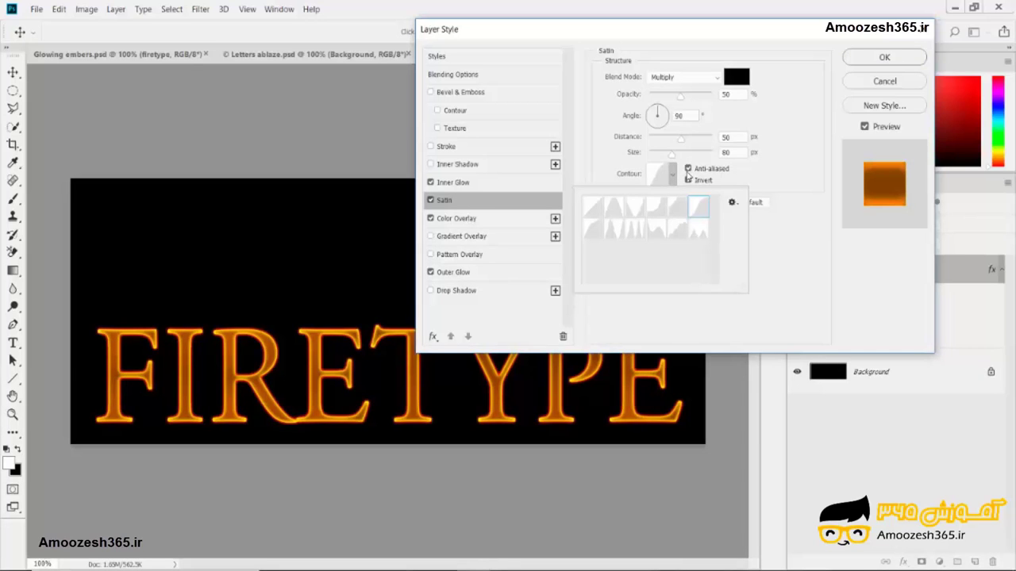
pyautogui.click(689, 171)
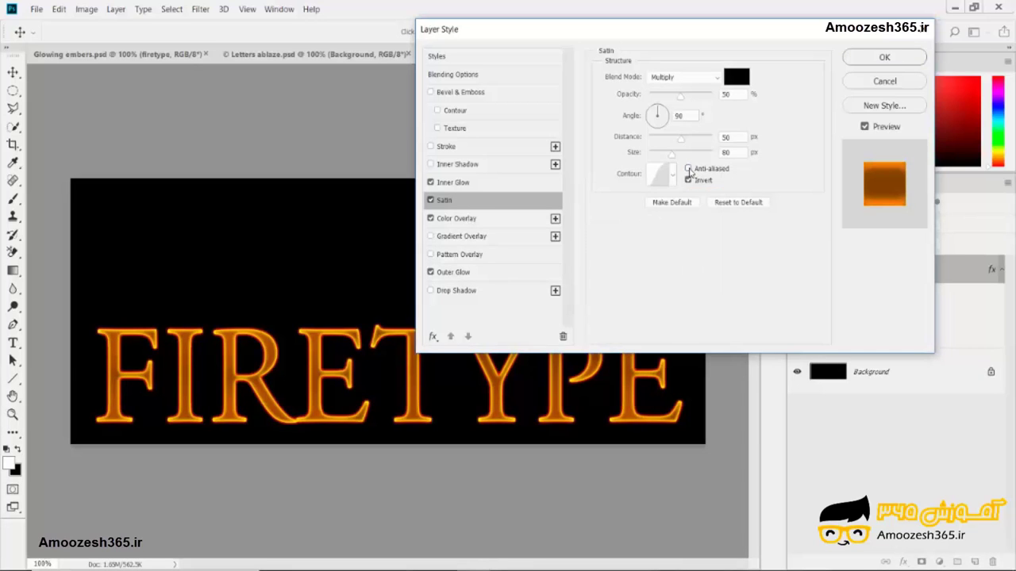
pyautogui.click(689, 169)
# Set the satin colour to dark red H 15, S 100, B 50 (802000).
pyautogui.click(741, 81)
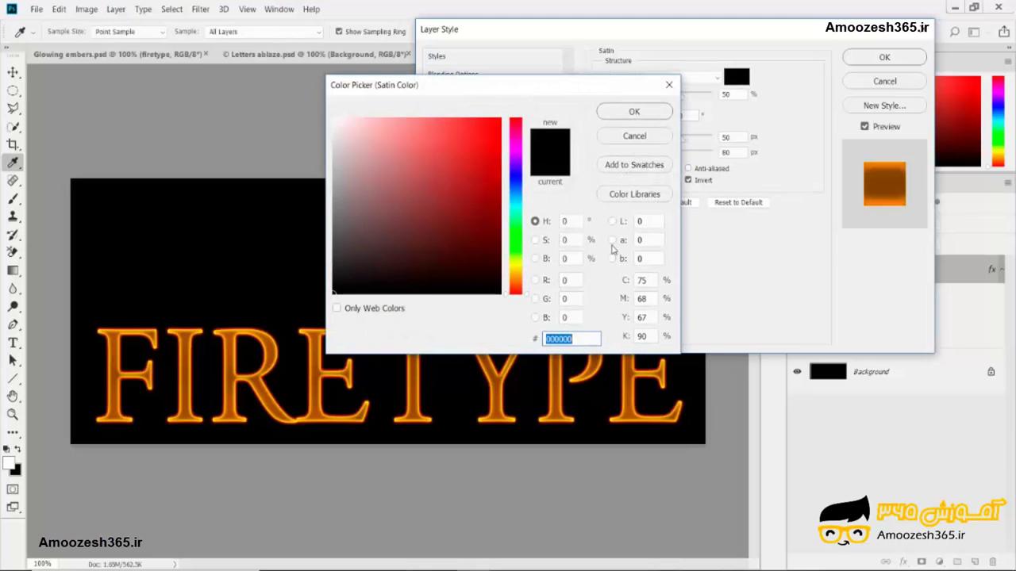
pyautogui.click(573, 223)
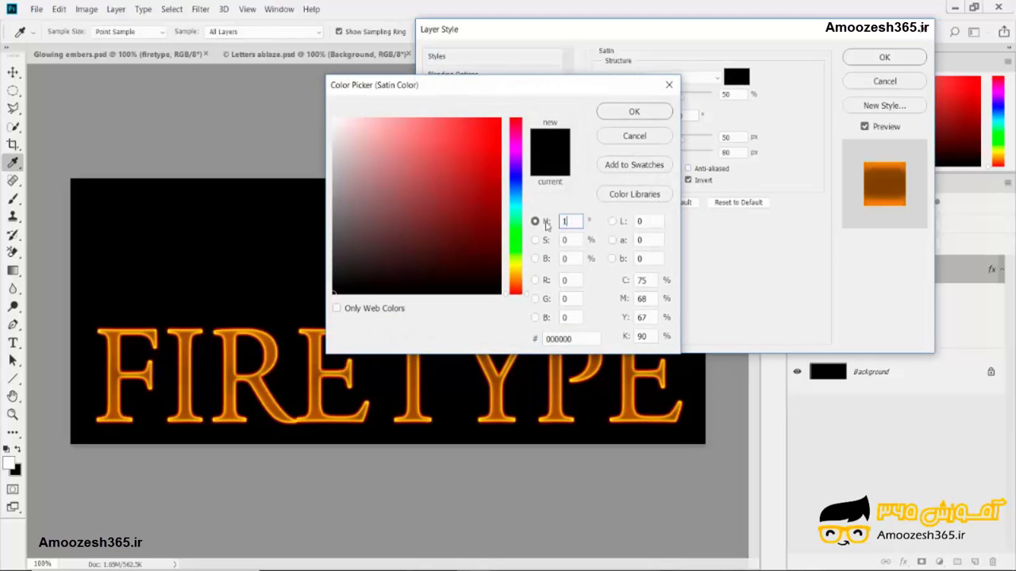
pyautogui.write('15')
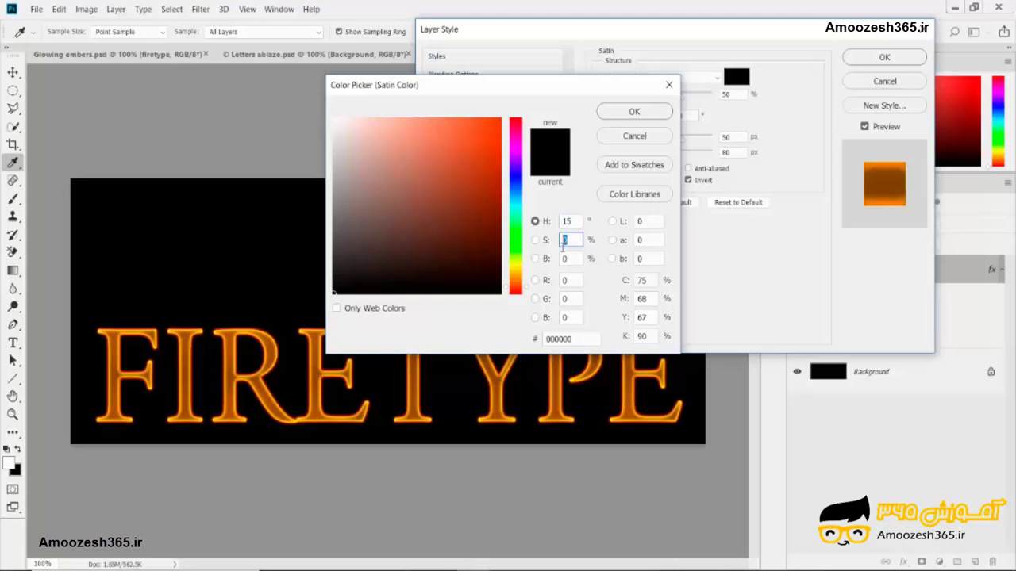
pyautogui.click(575, 240)
pyautogui.write('00')
pyautogui.click(568, 259)
pyautogui.write('5')
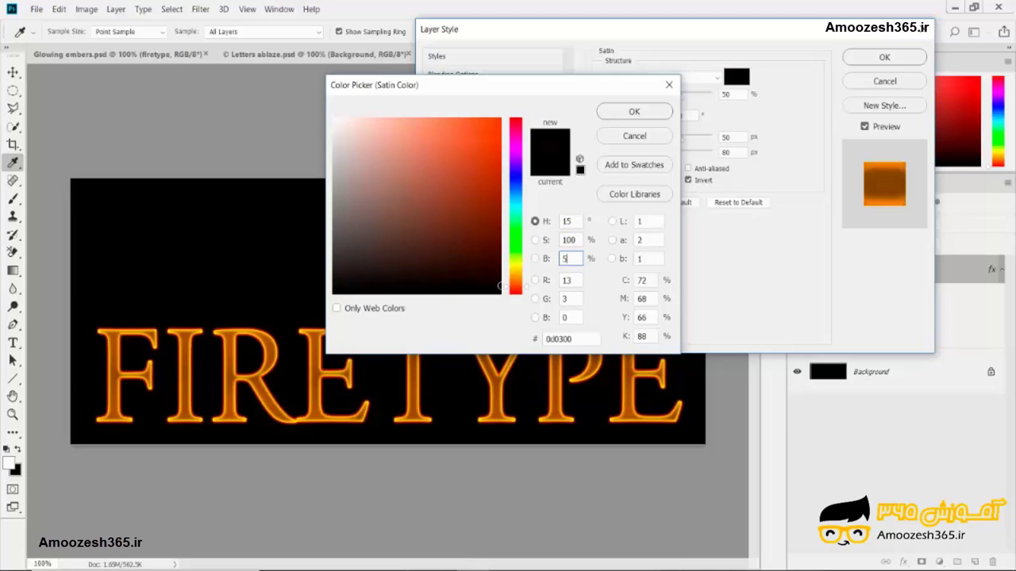
pyautogui.write('0')
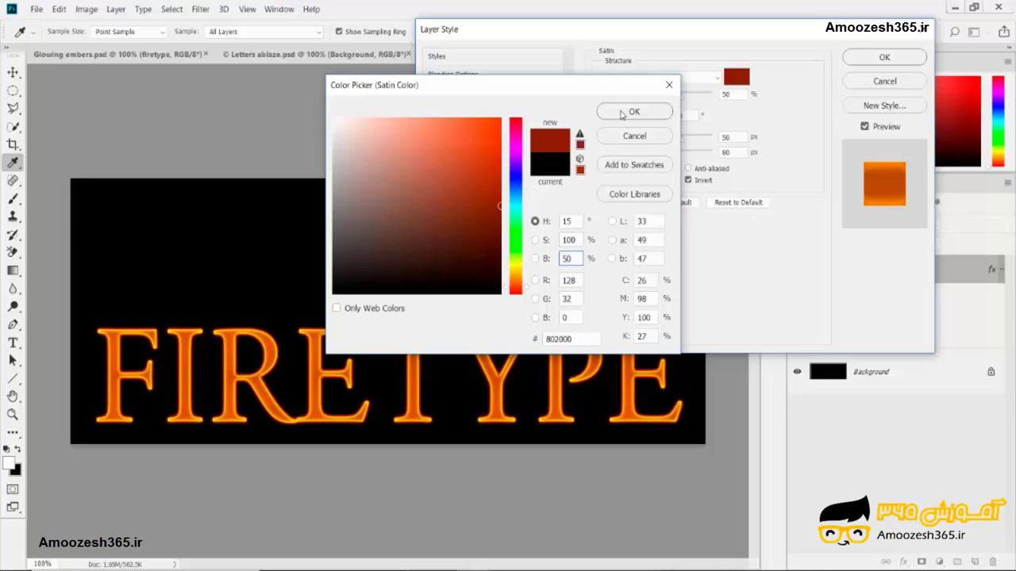
pyautogui.click(623, 112)
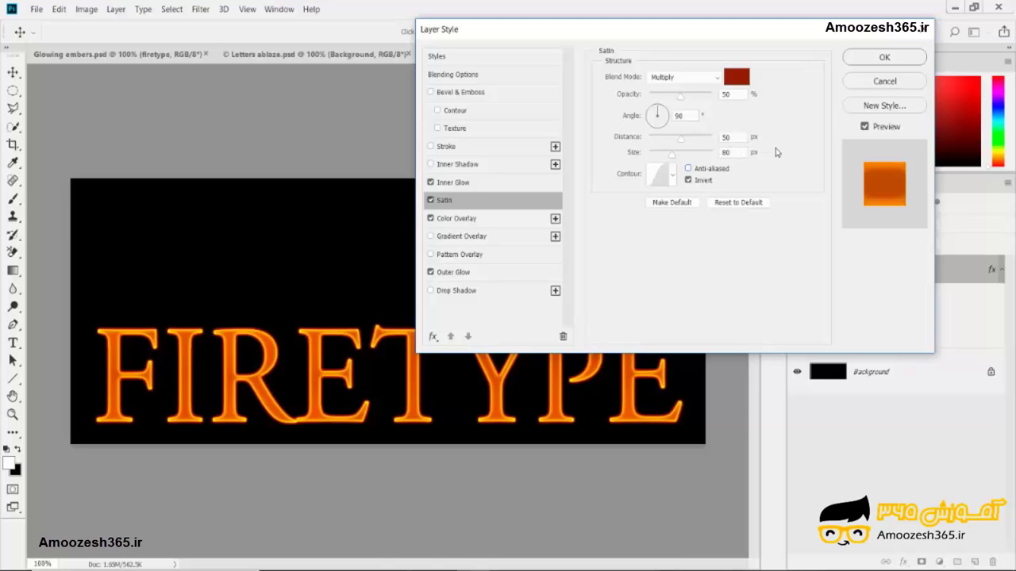
# Set satin opacity to 100% and size to 16 px, then adjust its distance.
pyautogui.doubleClick(738, 95)
pyautogui.write('100')
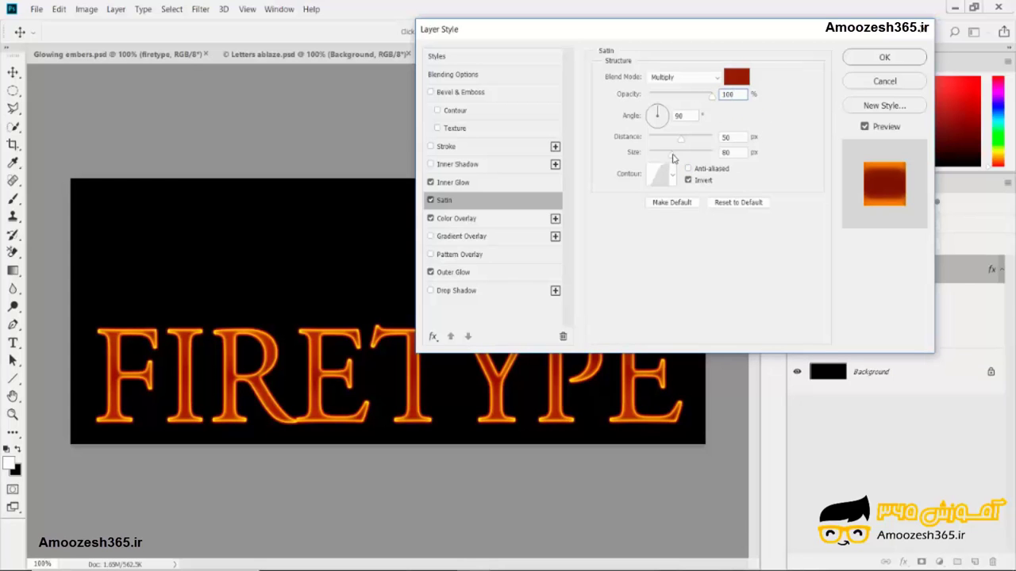
pyautogui.moveTo(673, 159); pyautogui.dragTo(663, 161)
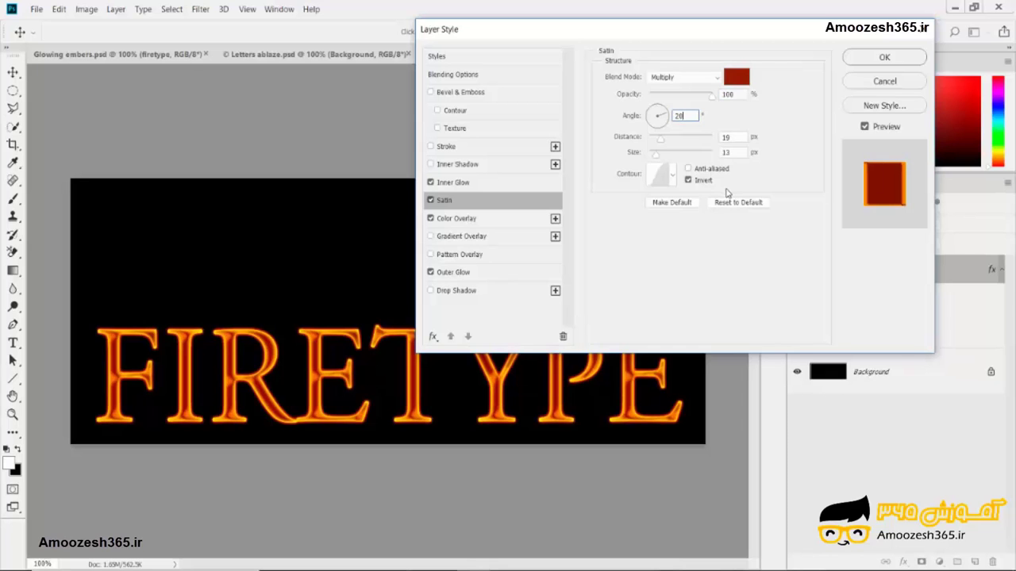
pyautogui.click(654, 141)
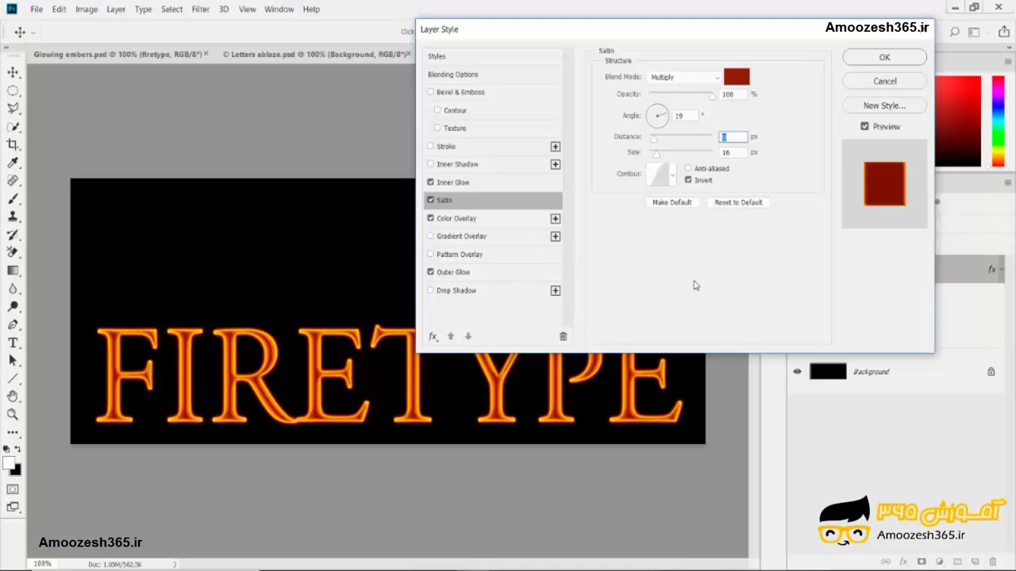
# Apply the layer styles and convert the firetype layer to a Smart Object.
pyautogui.click(882, 58)
pyautogui.press('u')
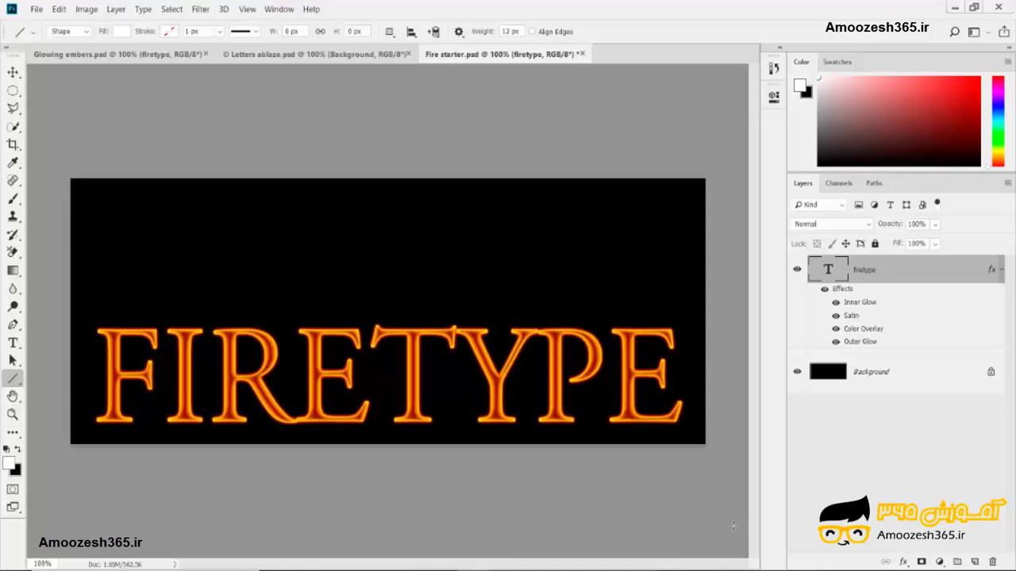
pyautogui.rightClick(854, 271)
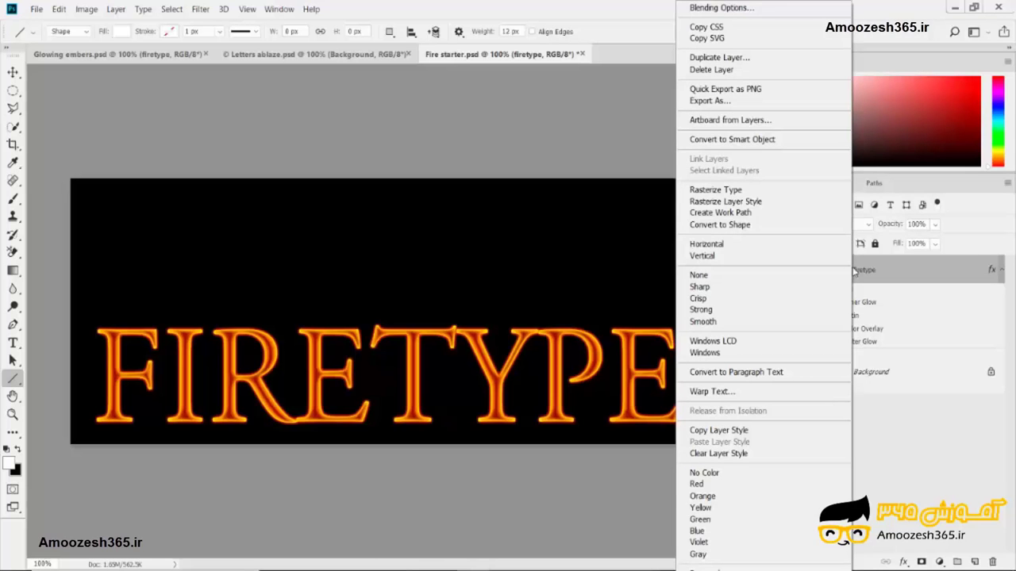
pyautogui.click(887, 271)
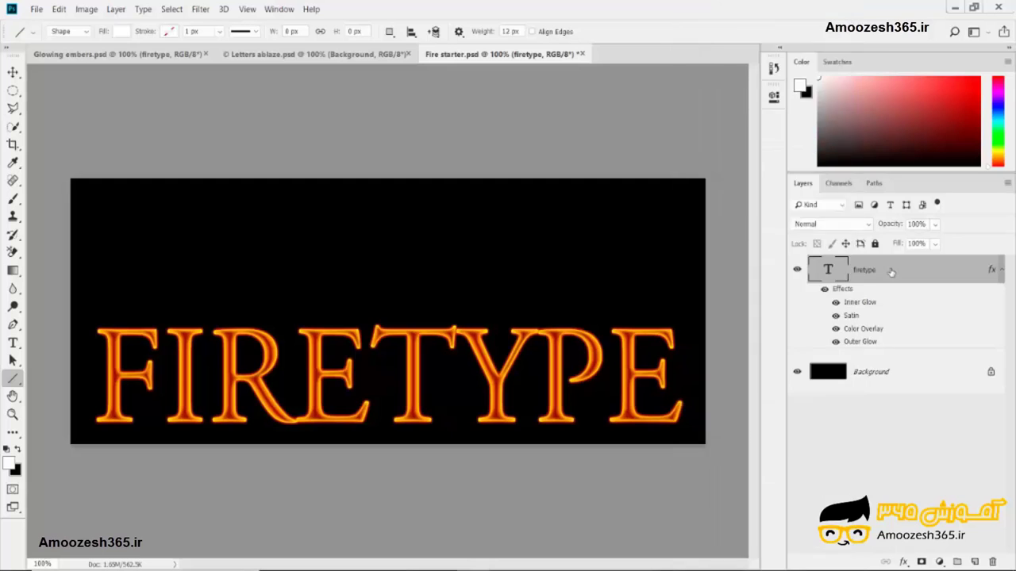
pyautogui.rightClick(887, 271)
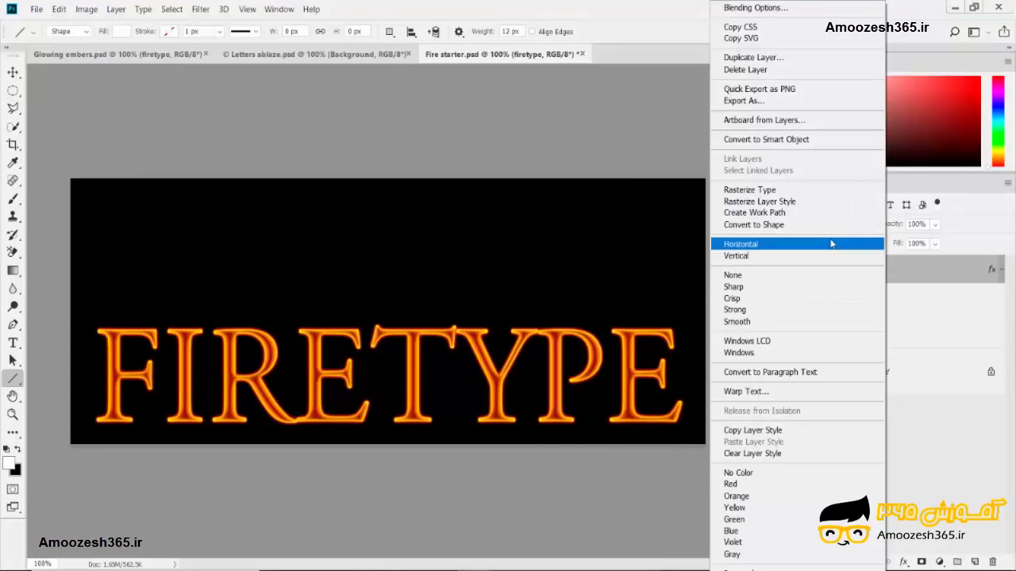
pyautogui.click(783, 144)
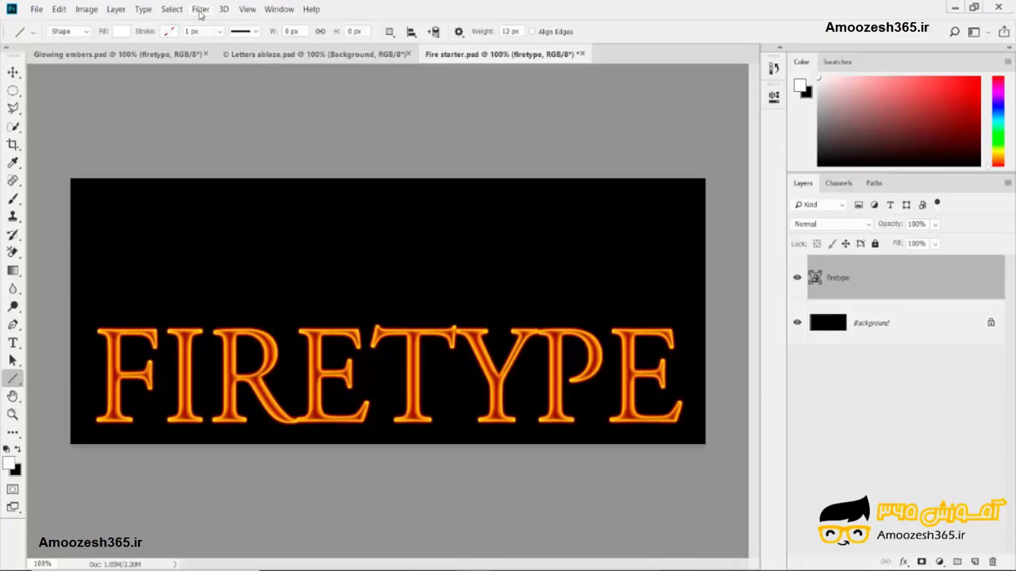
# Apply a Ripple smart filter to FIRETYPE at 15% amount, Large size.
pyautogui.click(200, 12)
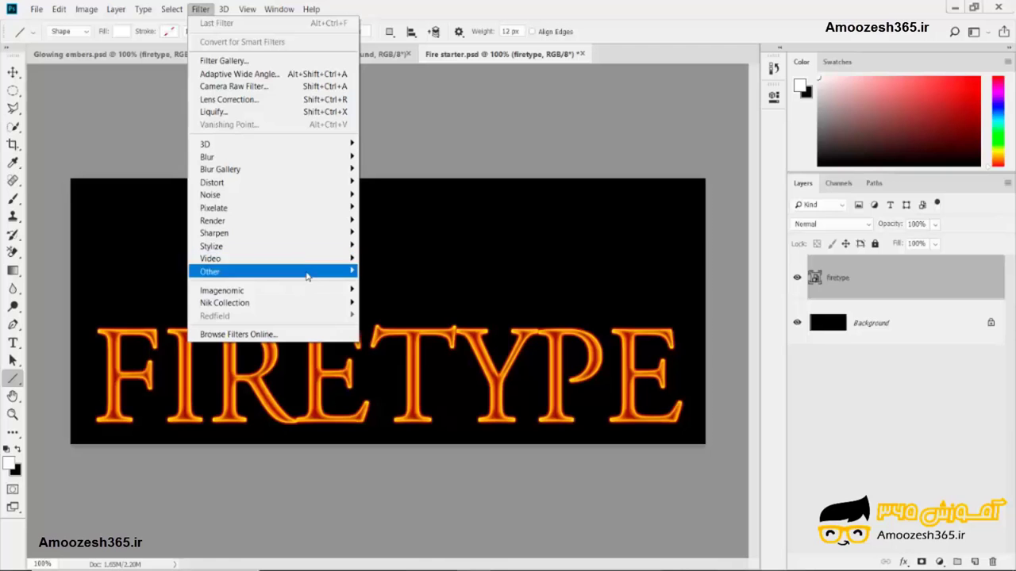
pyautogui.moveTo(212, 183)
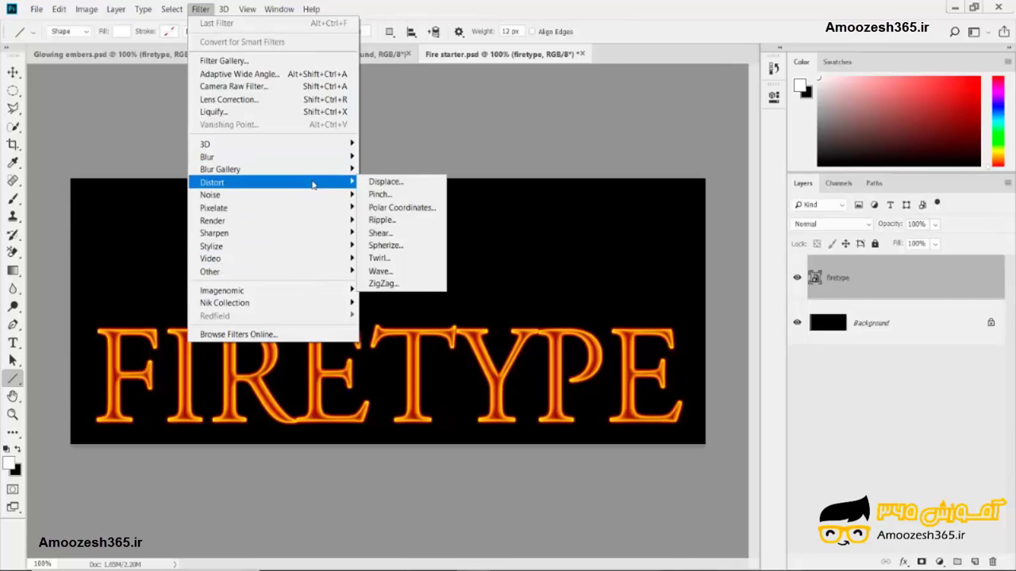
pyautogui.click(415, 222)
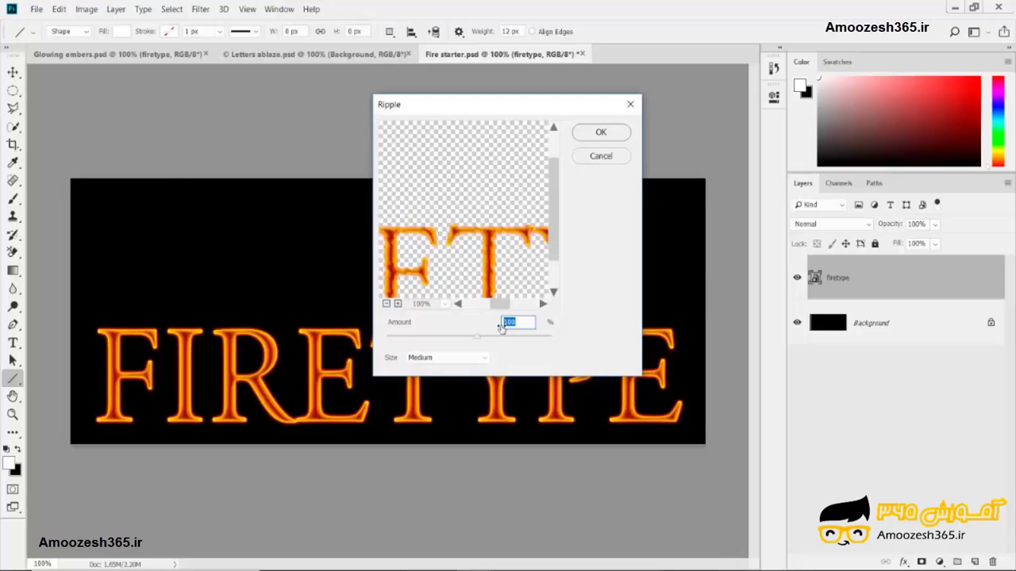
pyautogui.write('15')
pyautogui.click(487, 358)
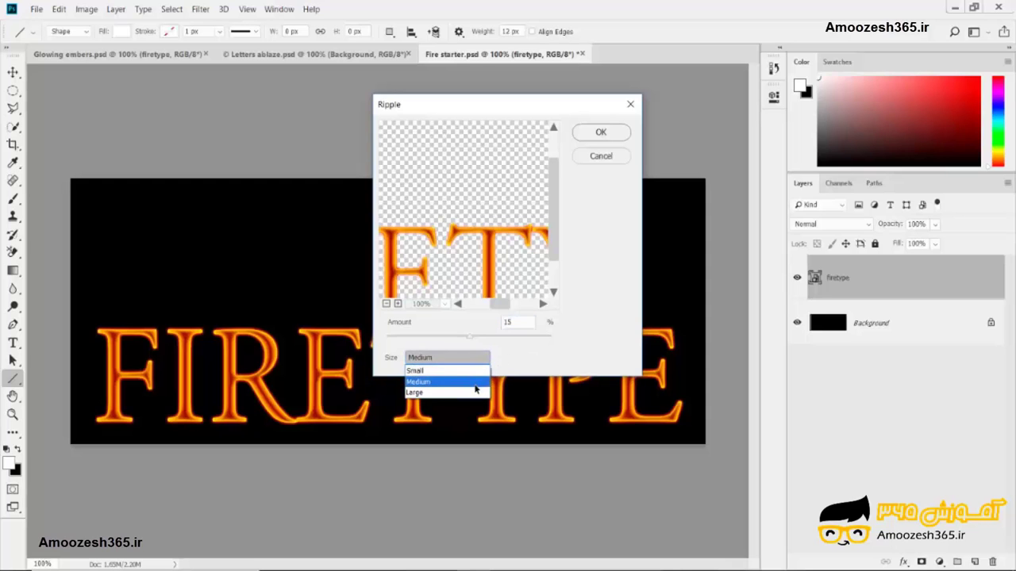
pyautogui.click(478, 385)
pyautogui.click(597, 135)
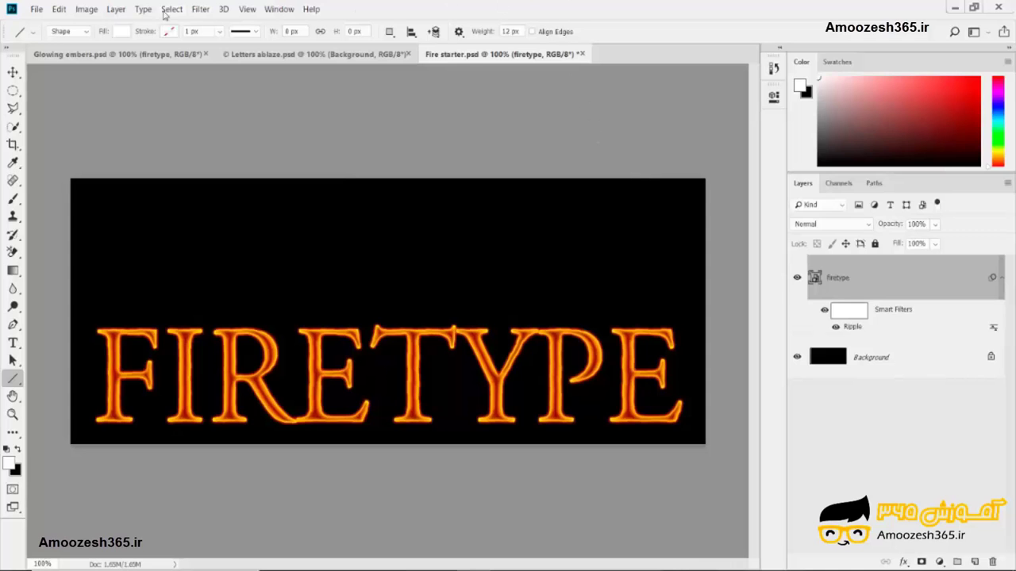
# Stack another Ripple filter at 50% amount with Medium size.
pyautogui.click(201, 9)
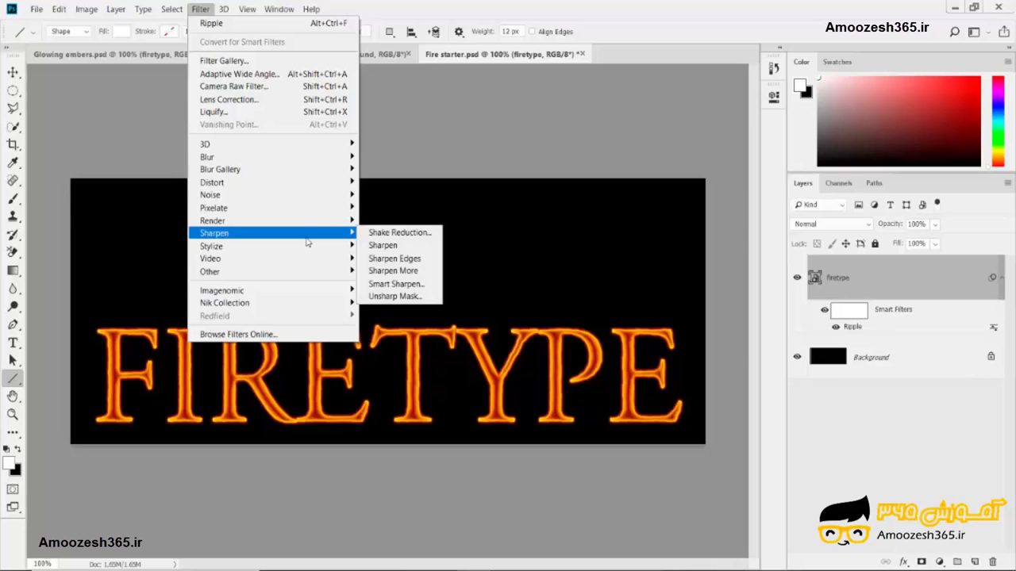
pyautogui.click(264, 25)
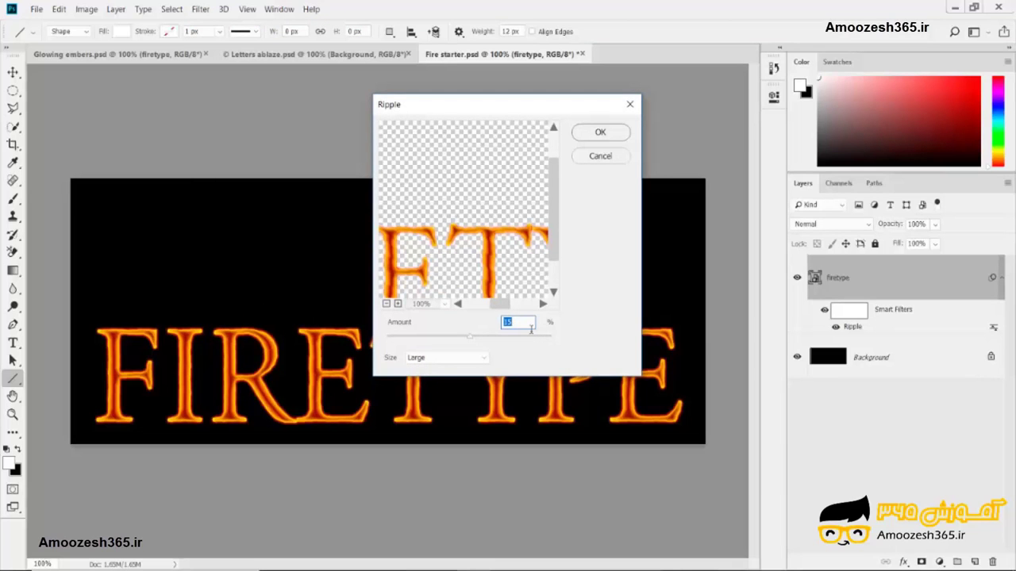
pyautogui.write('50')
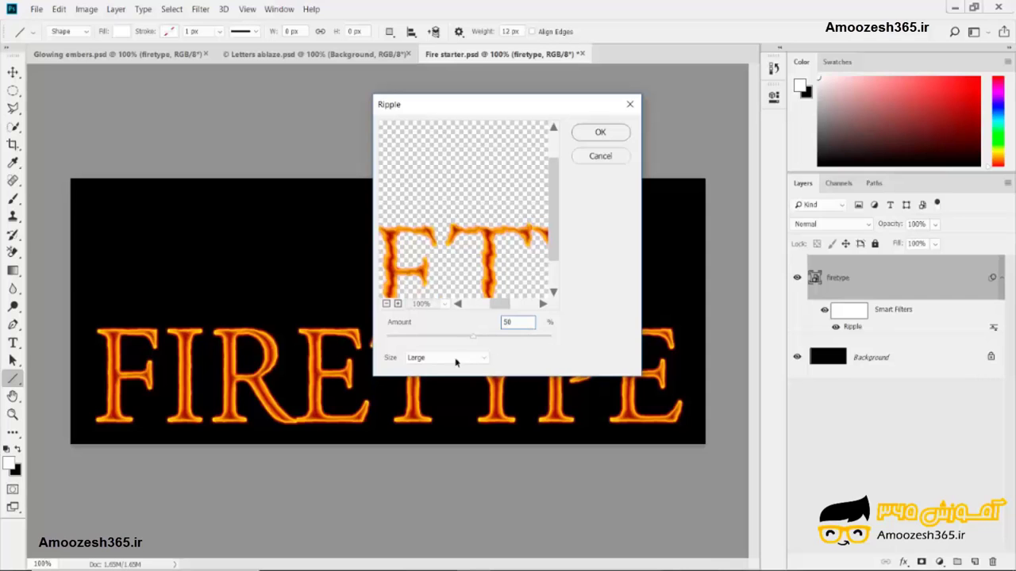
pyautogui.click(486, 360)
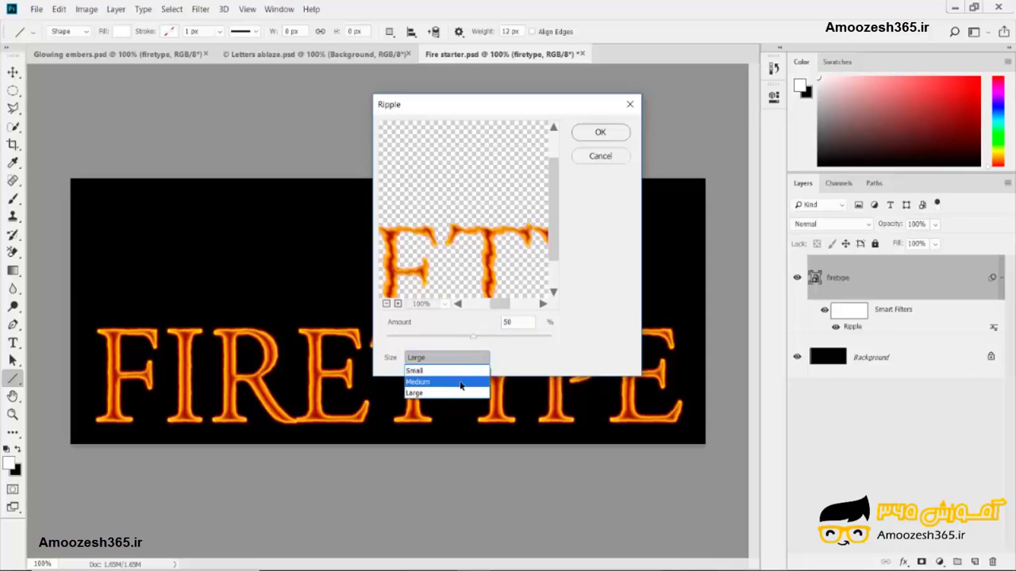
pyautogui.click(461, 386)
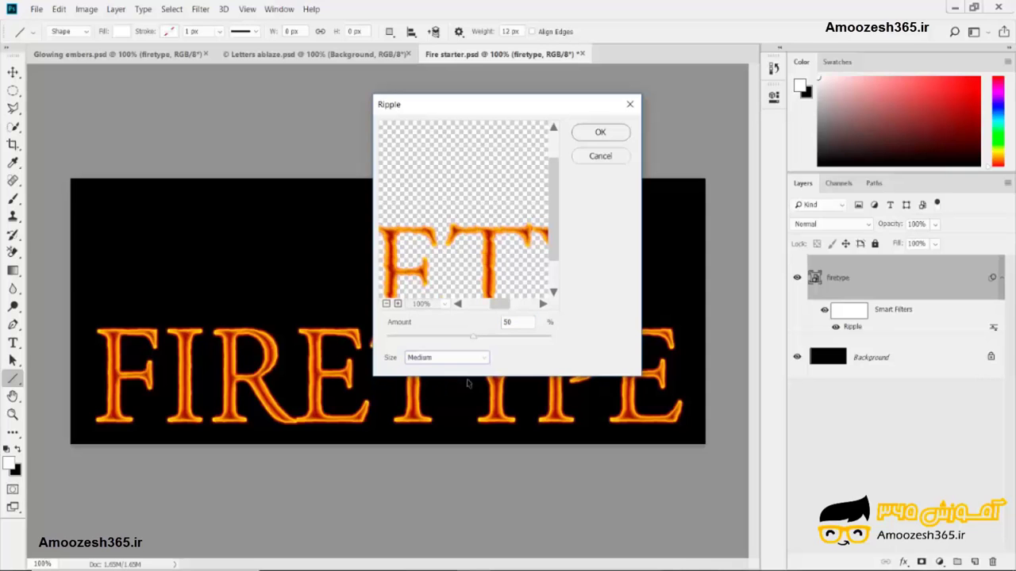
pyautogui.click(597, 137)
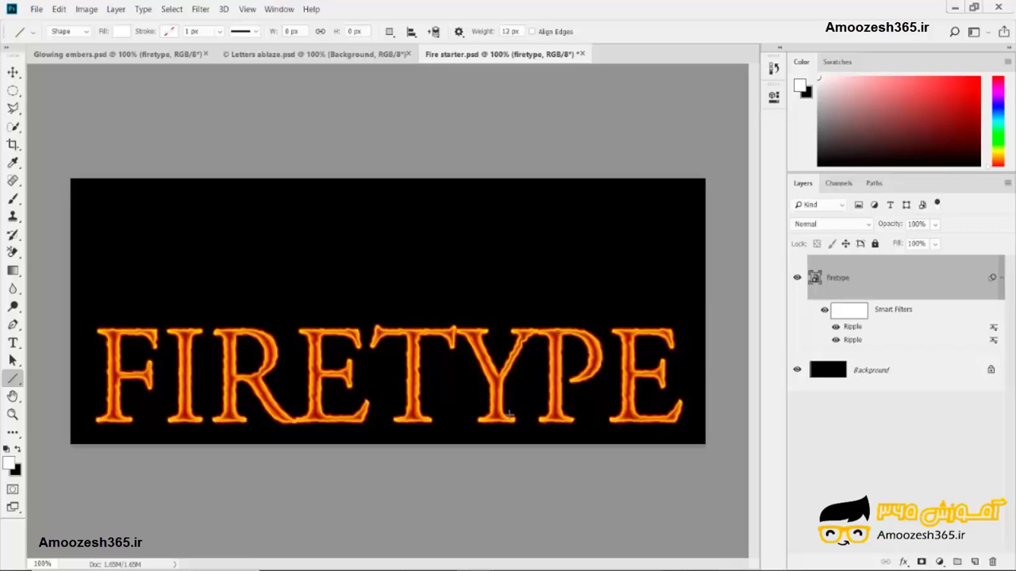
# Set the newest Ripple filter's blending opacity to 50% in Normal mode.
pyautogui.doubleClick(994, 328)
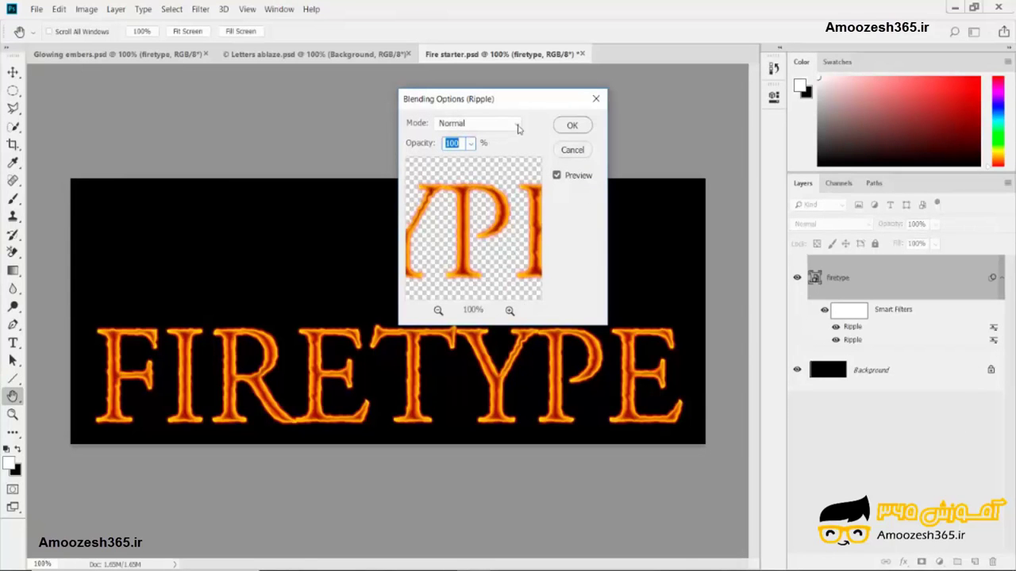
pyautogui.click(471, 144)
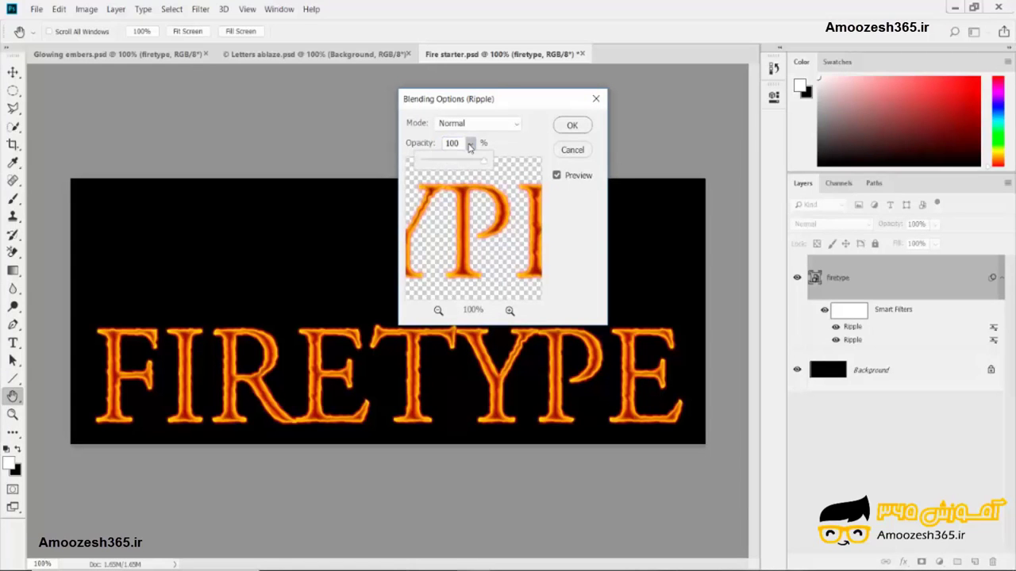
pyautogui.moveTo(449, 167); pyautogui.dragTo(449, 169)
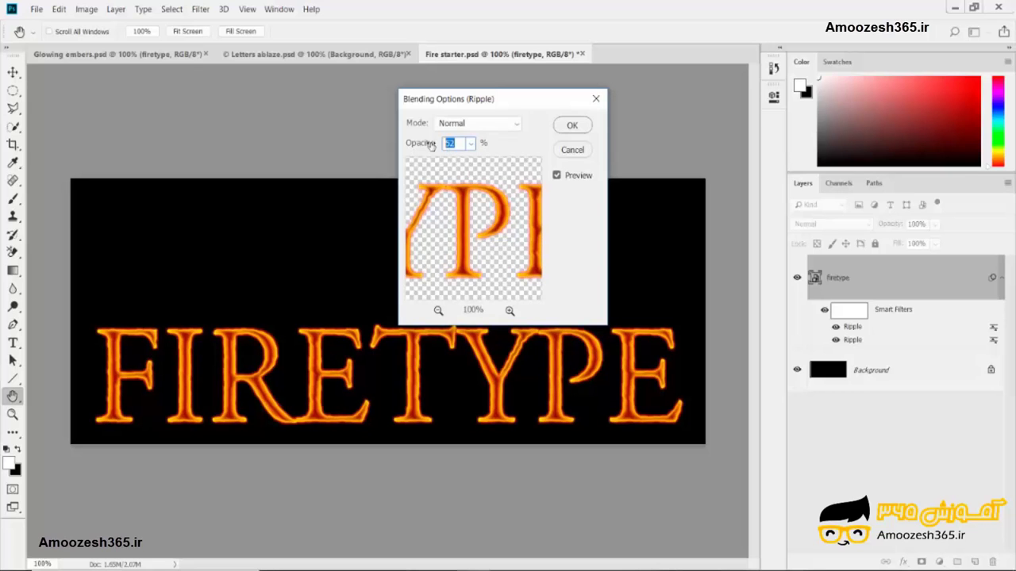
pyautogui.write('50')
pyautogui.click(574, 127)
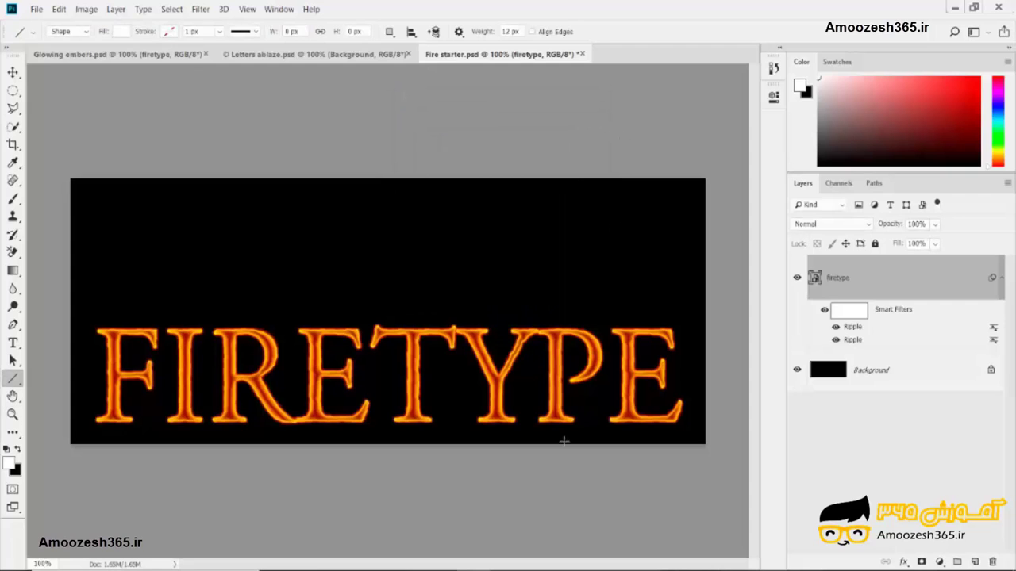
# Reset colours to black and white and apply a Sketch > Bas Relief filter lit from the Top.
pyautogui.press('x')
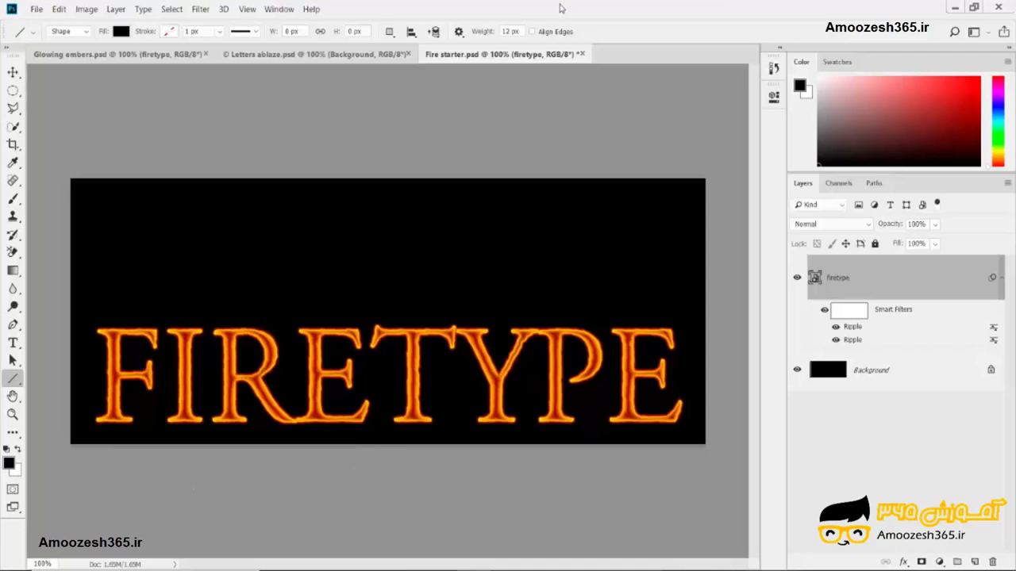
pyautogui.click(200, 9)
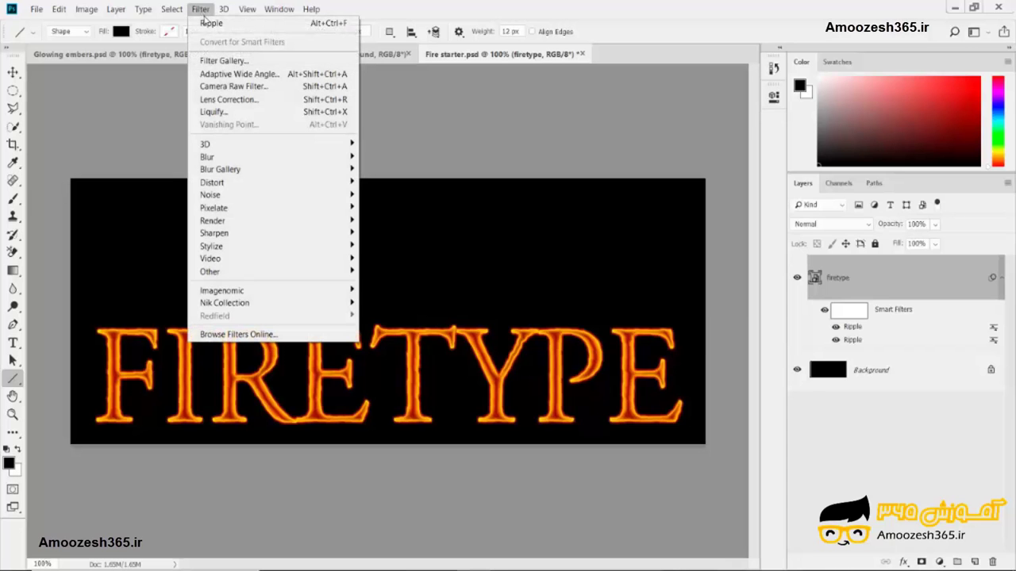
pyautogui.click(226, 63)
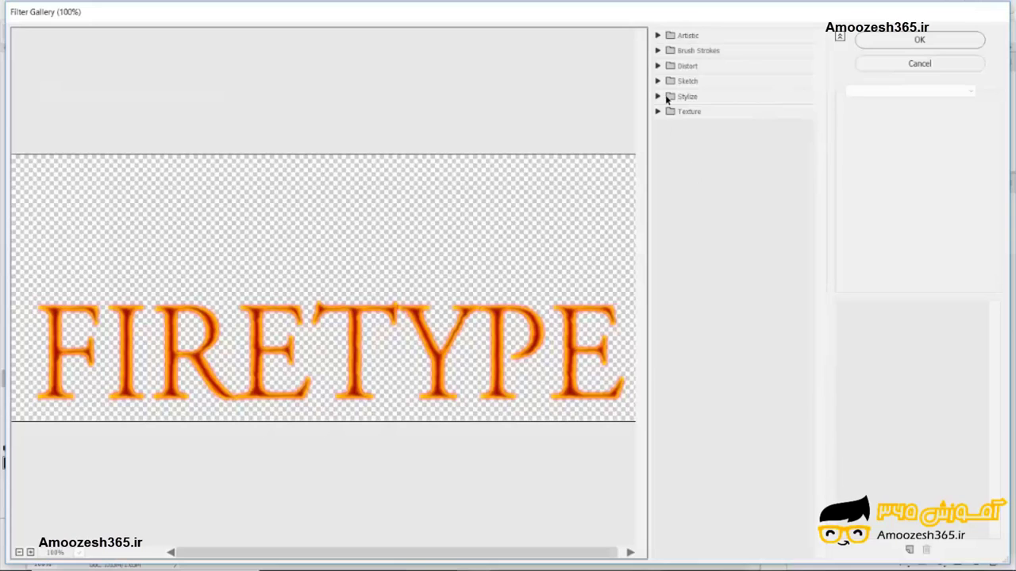
pyautogui.click(657, 81)
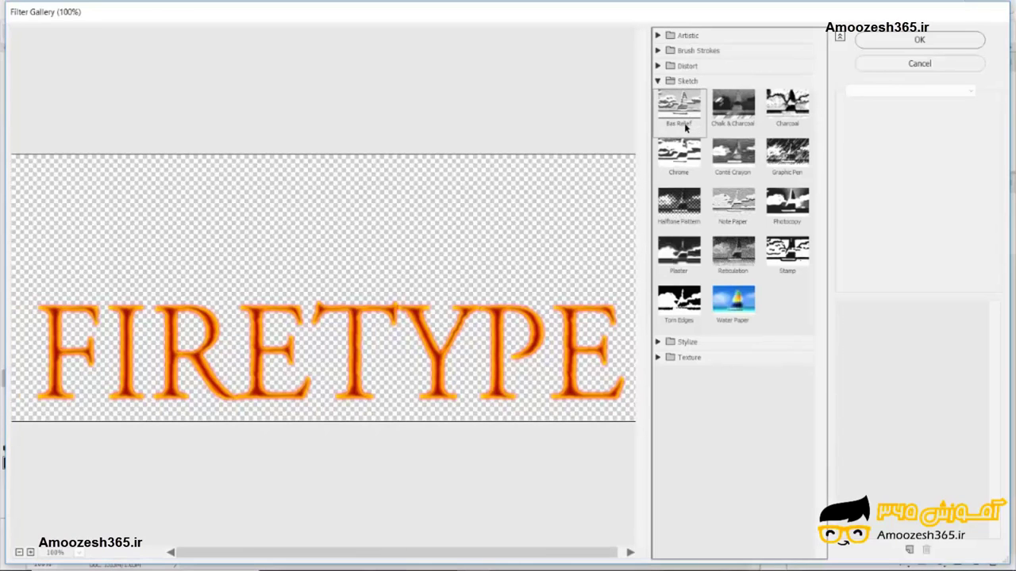
pyautogui.click(687, 108)
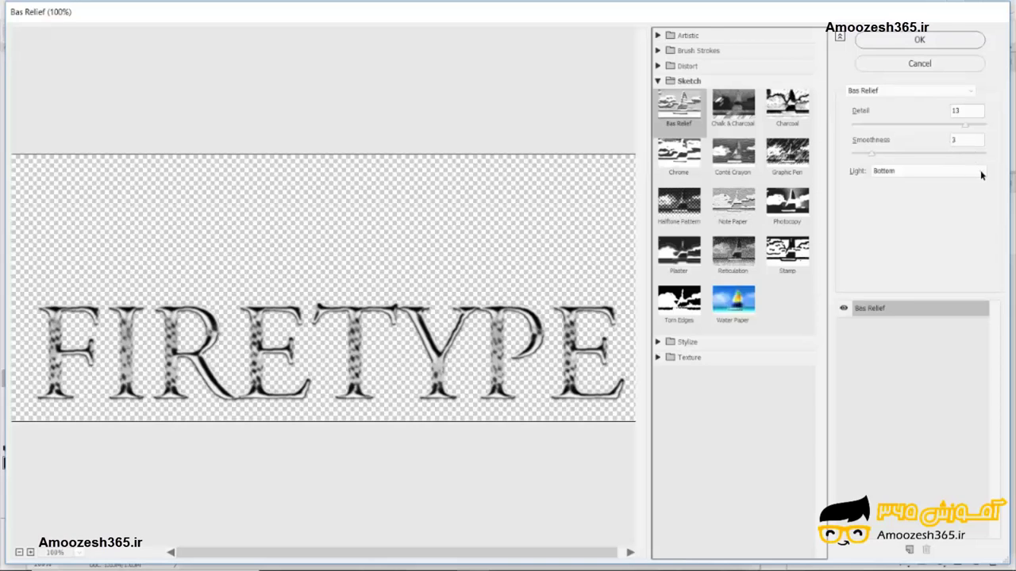
pyautogui.click(980, 171)
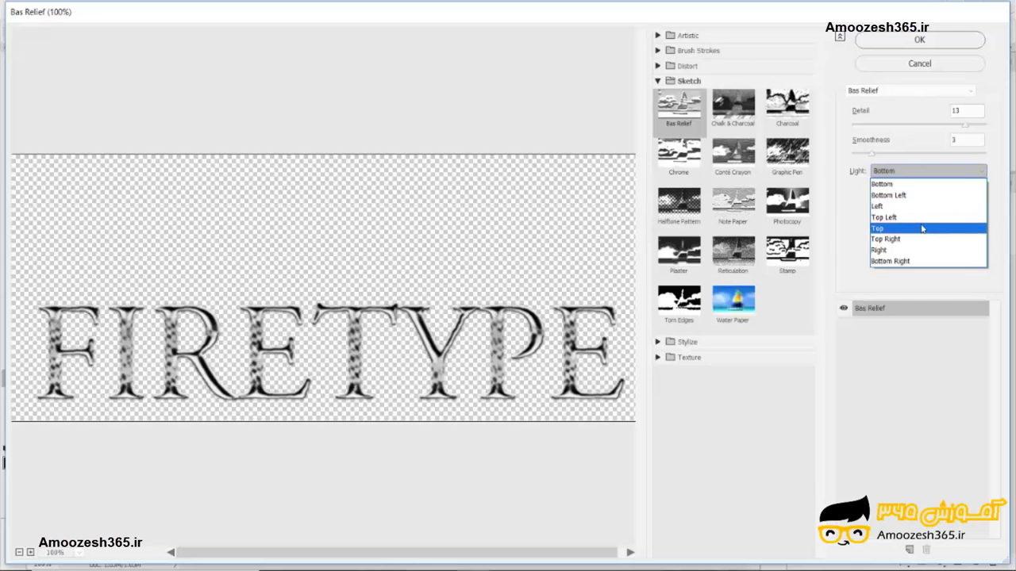
pyautogui.click(922, 229)
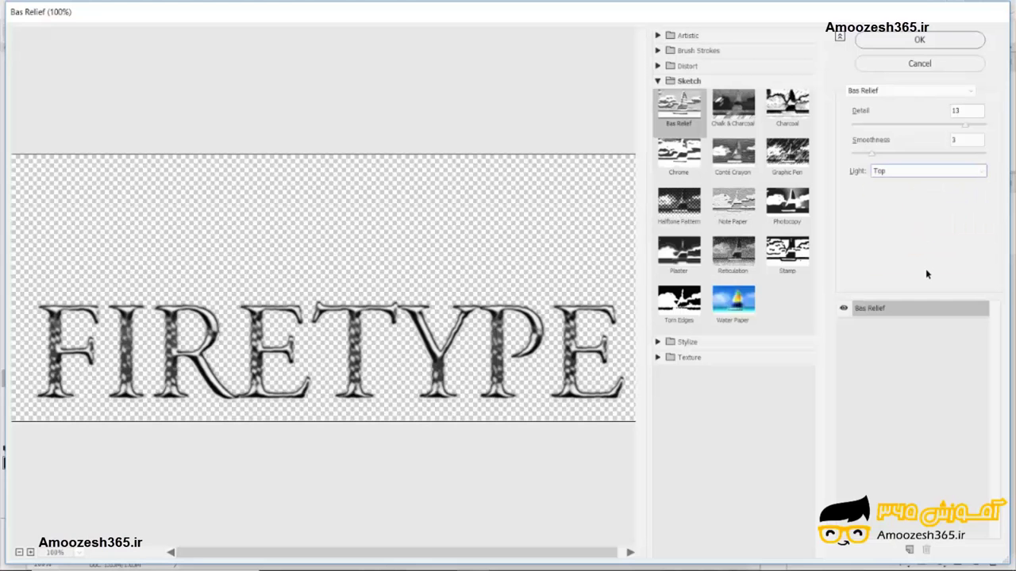
pyautogui.click(921, 40)
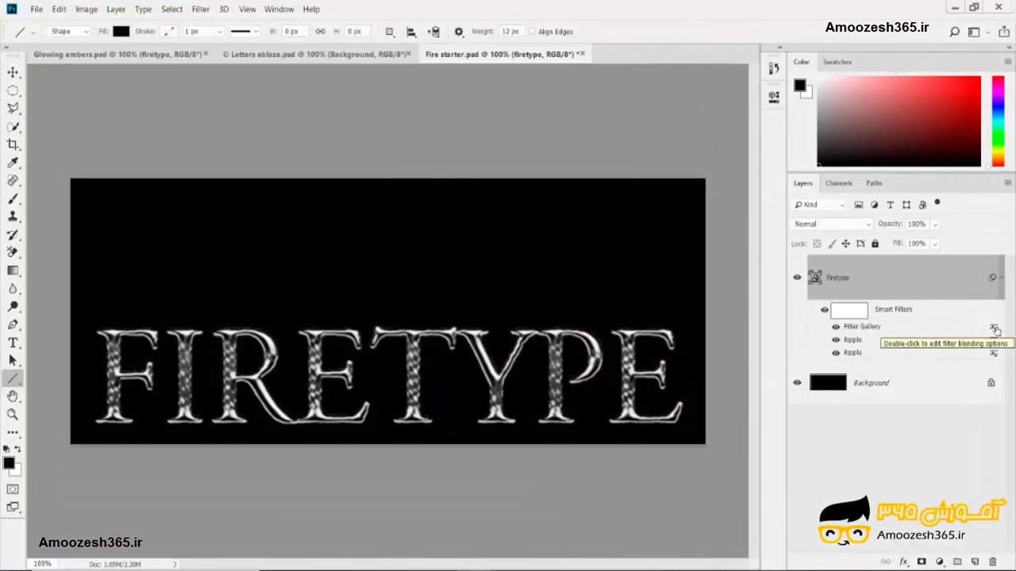
# Change the Filter Gallery smart filter's blending mode to Overlay at 100% opacity.
pyautogui.doubleClick(993, 328)
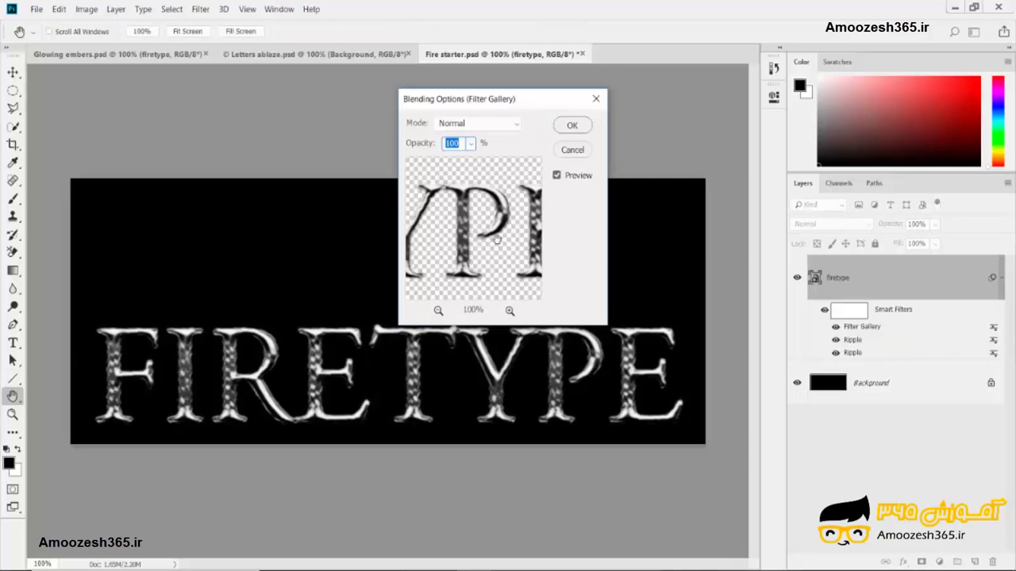
pyautogui.click(517, 126)
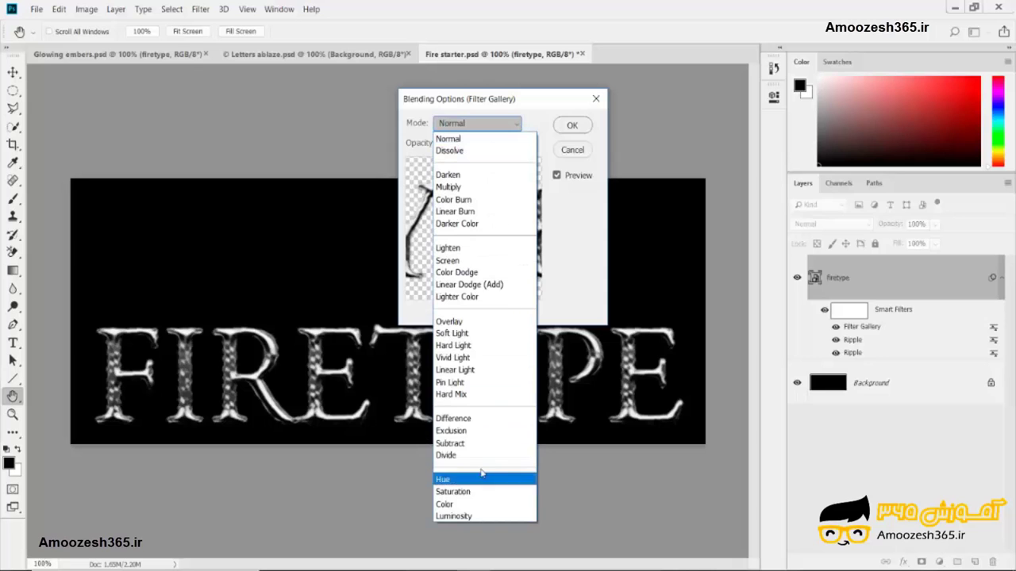
pyautogui.click(469, 321)
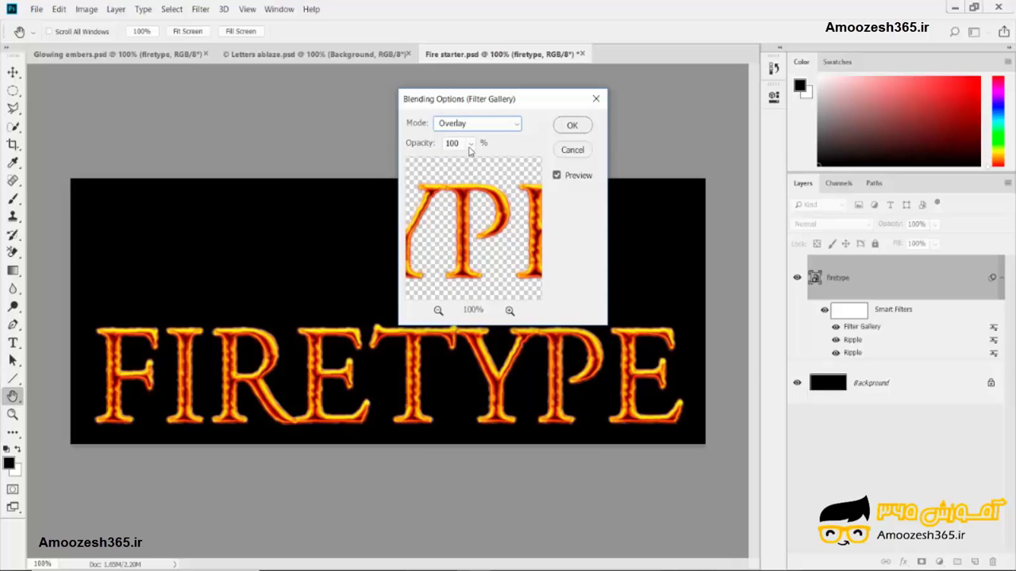
pyautogui.click(572, 126)
pyautogui.press('u')
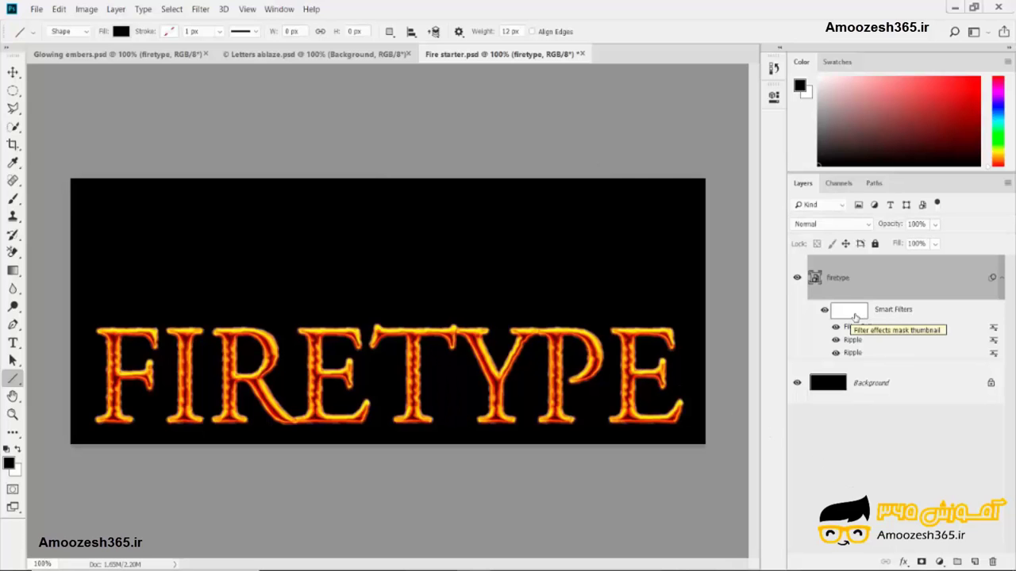
# Delete the unused smart filter mask, keeping Filter Gallery and both Ripple filters.
pyautogui.rightClick(855, 318)
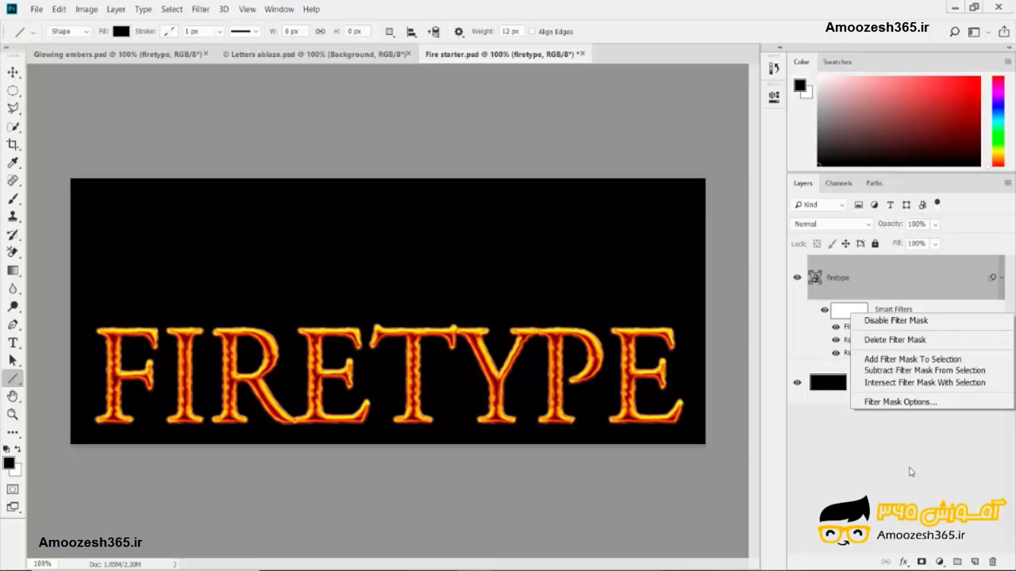
pyautogui.rightClick(845, 316)
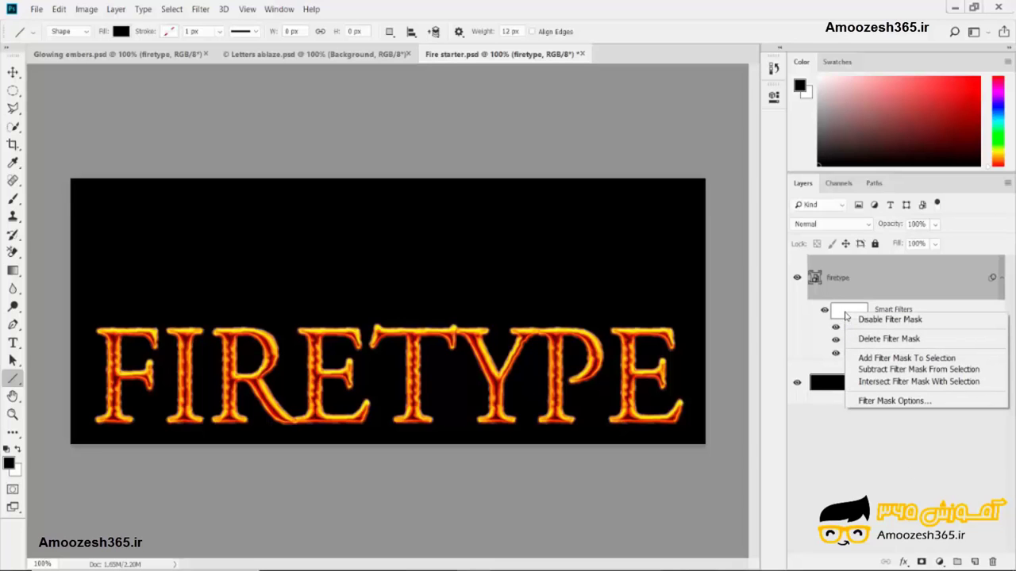
pyautogui.click(884, 341)
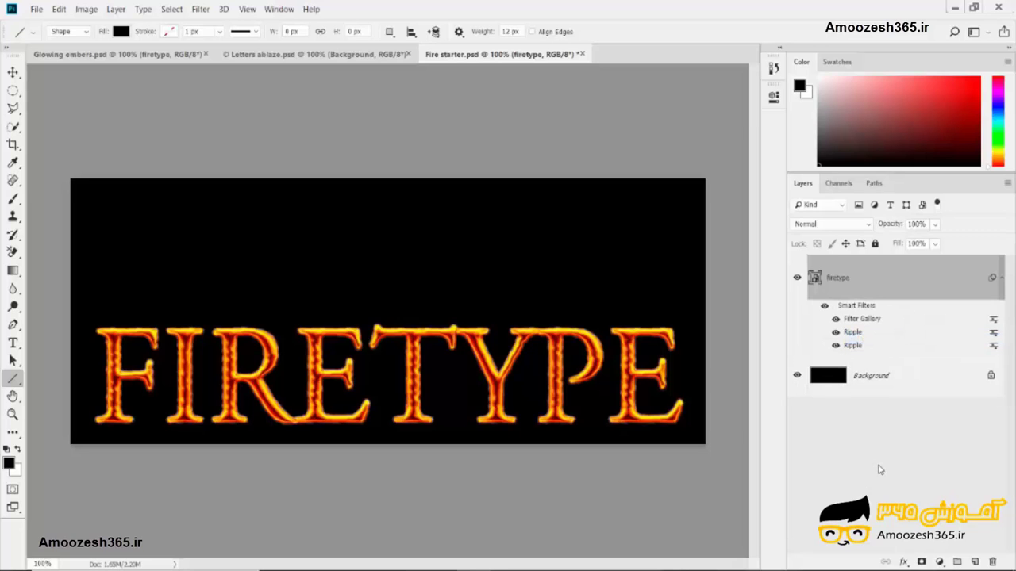